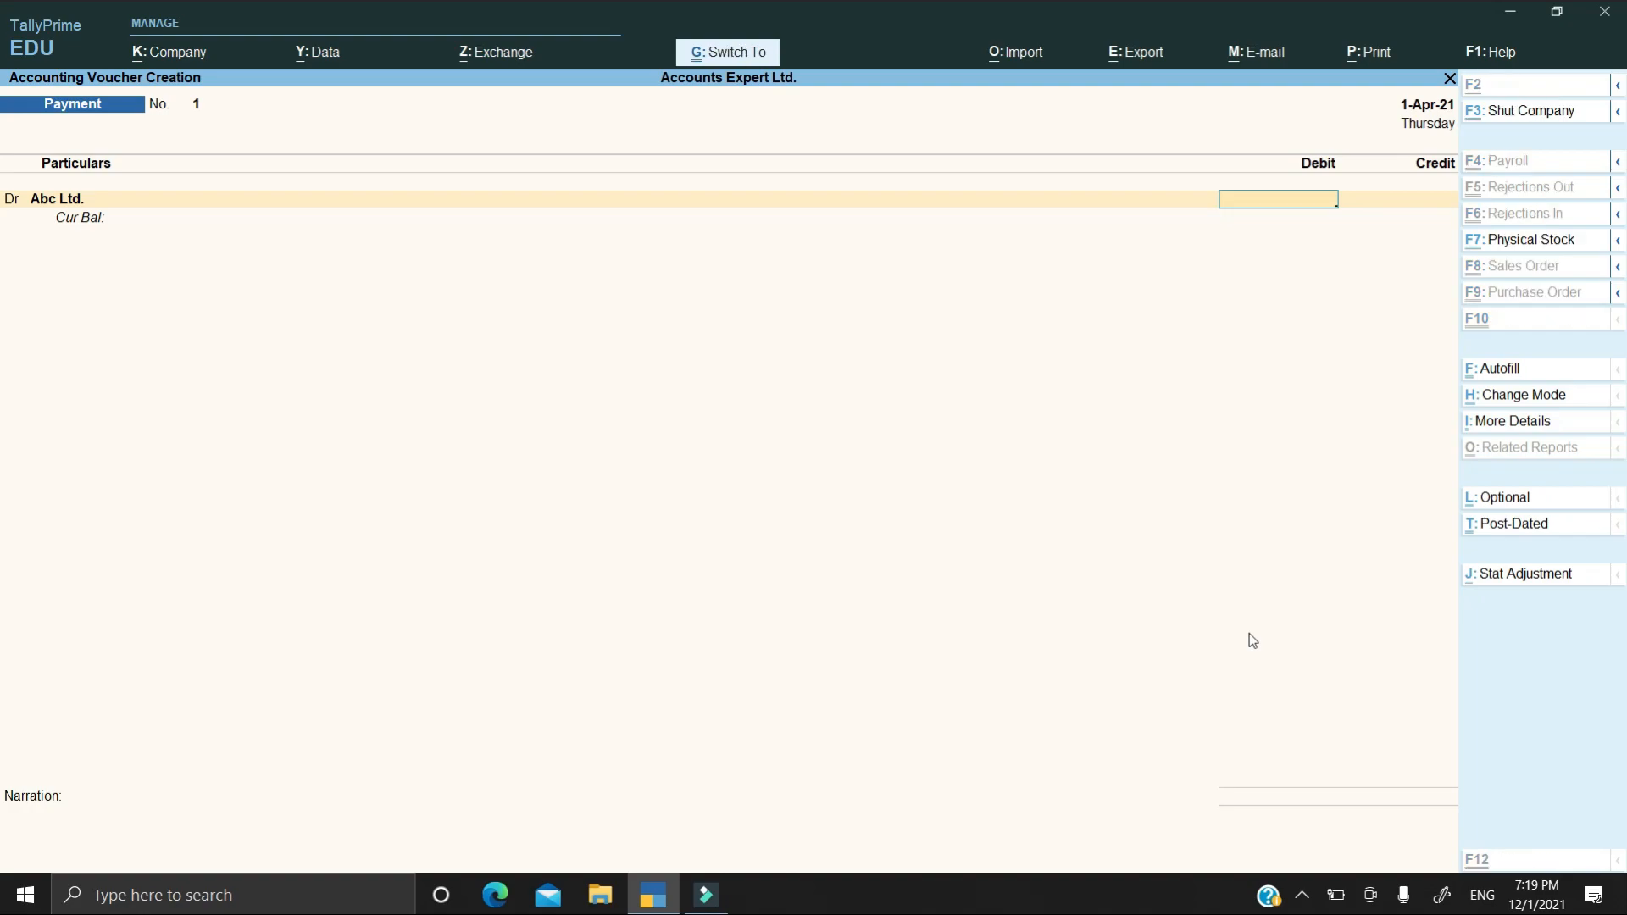
Step: Calculate 23*1234 with the built-in calculator for the Abc Ltd. debit amount and abandon the payment voucher
{"action": "key", "text": "ctrl+n"}
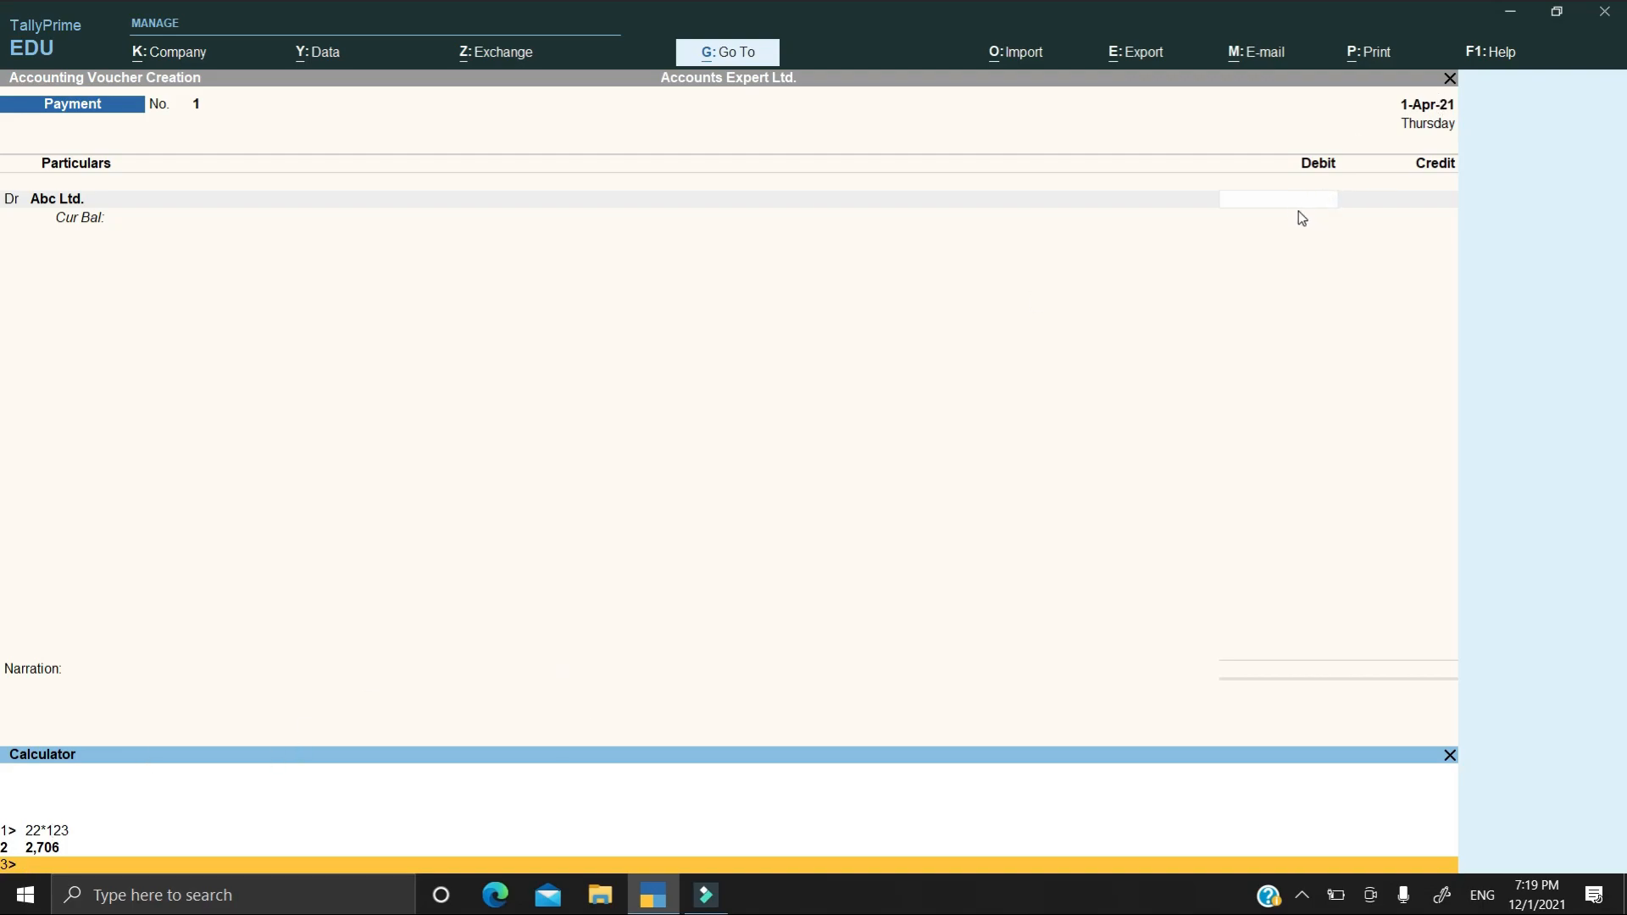
{"action": "left_click", "coordinate": [1451, 759]}
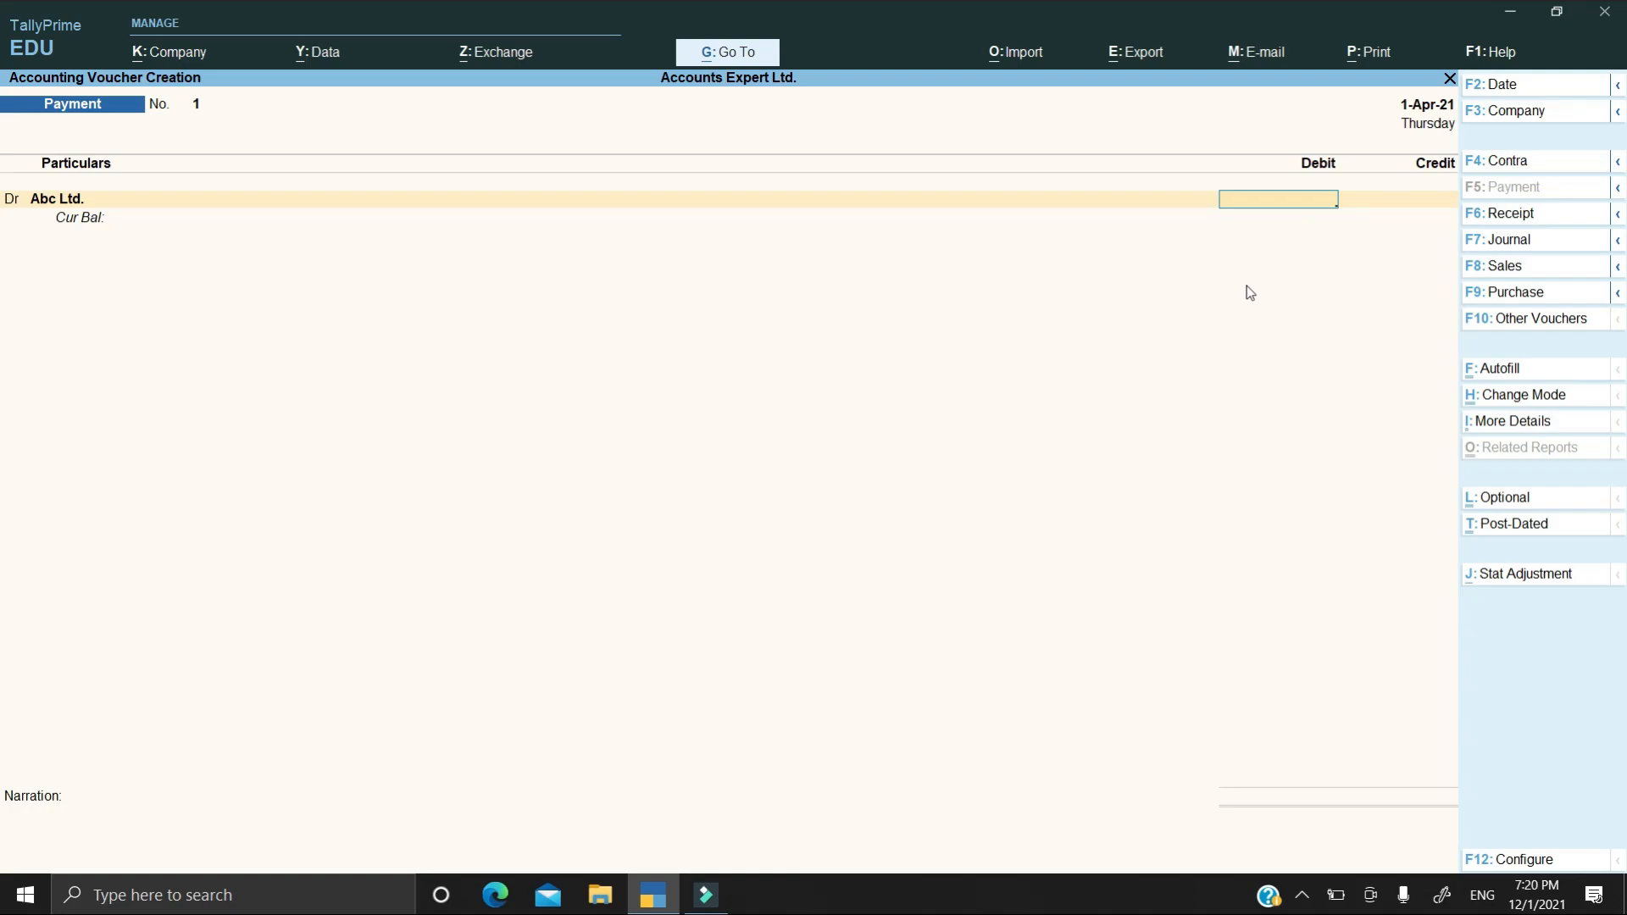
{"action": "key", "text": "alt+c"}
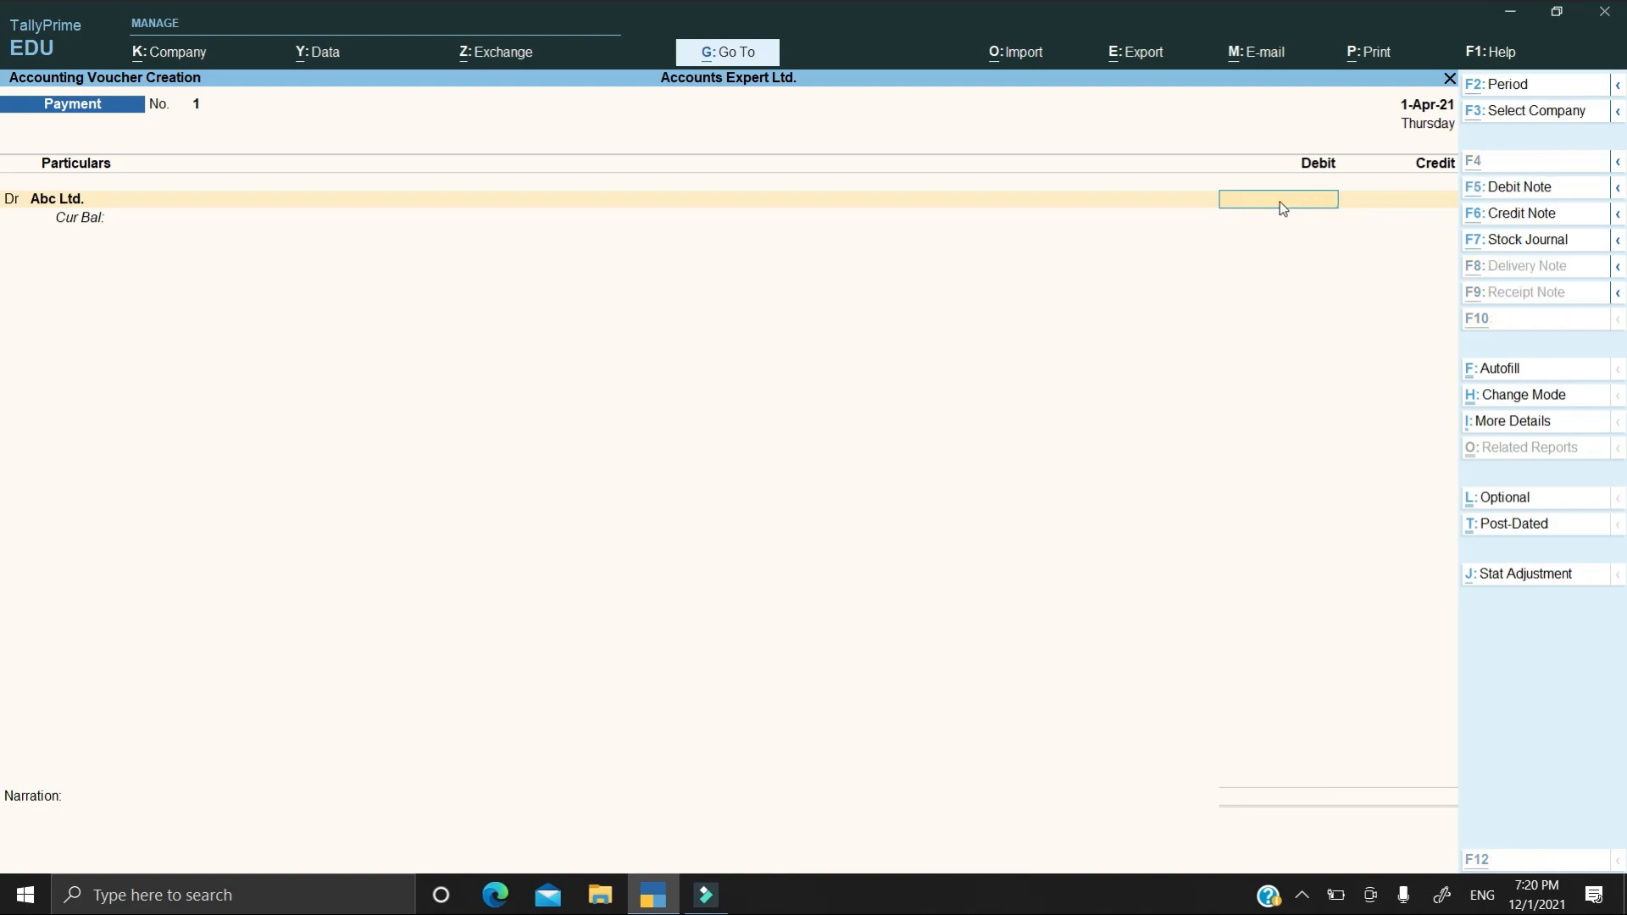
{"action": "key", "text": "ctrl+n"}
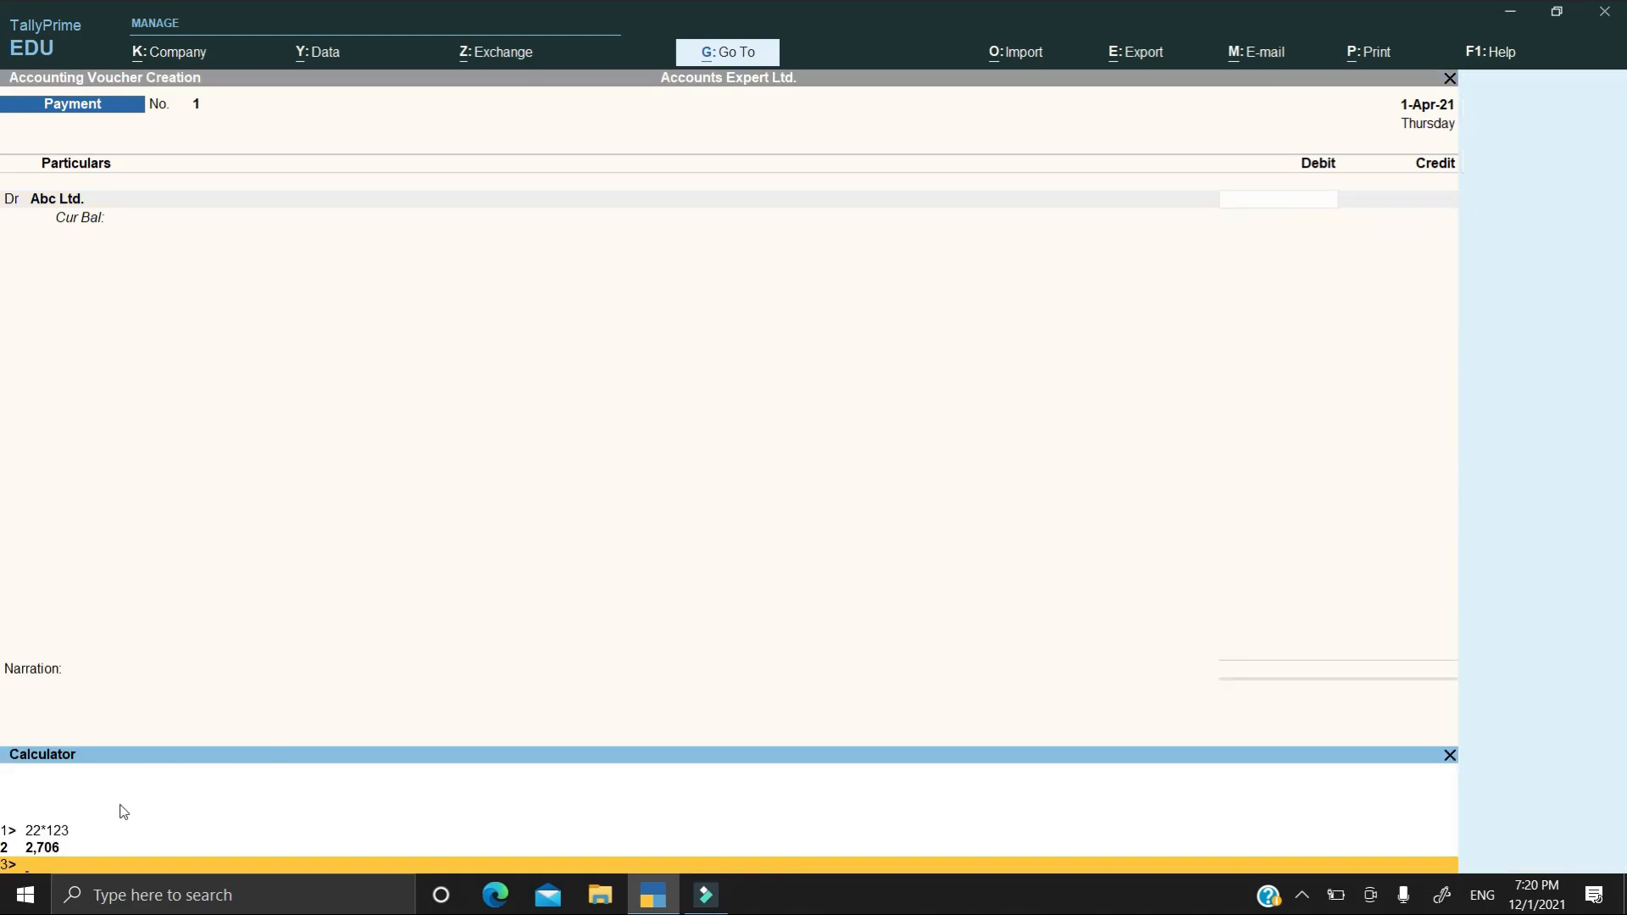
{"action": "type", "text": "23*"}
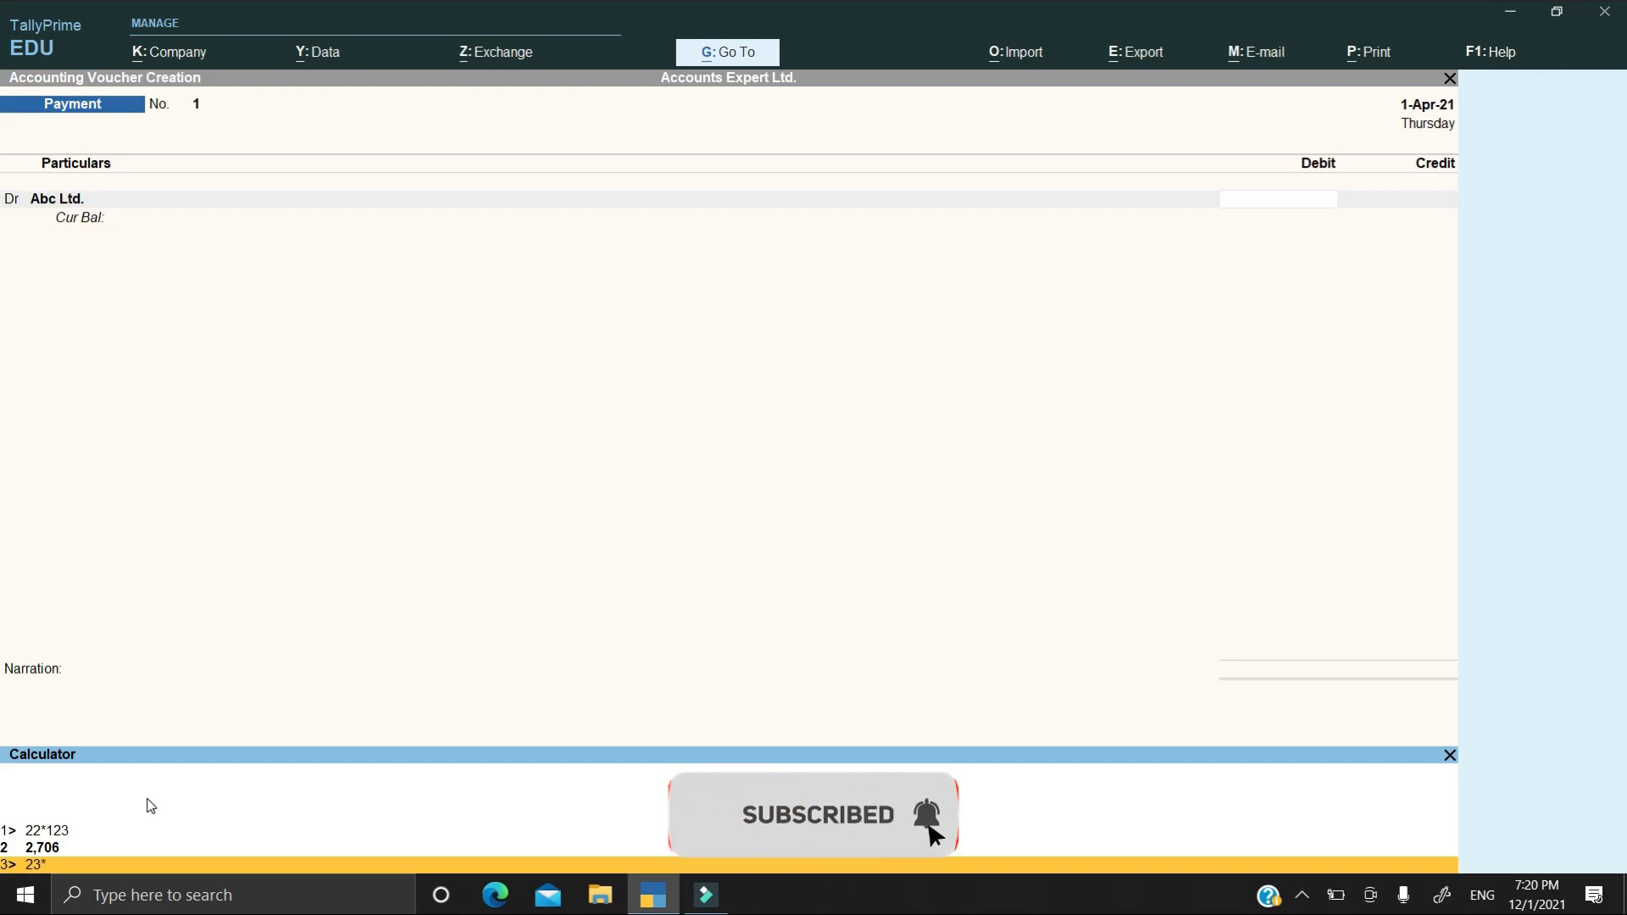
{"action": "type", "text": "1234"}
{"action": "key", "text": "Return"}
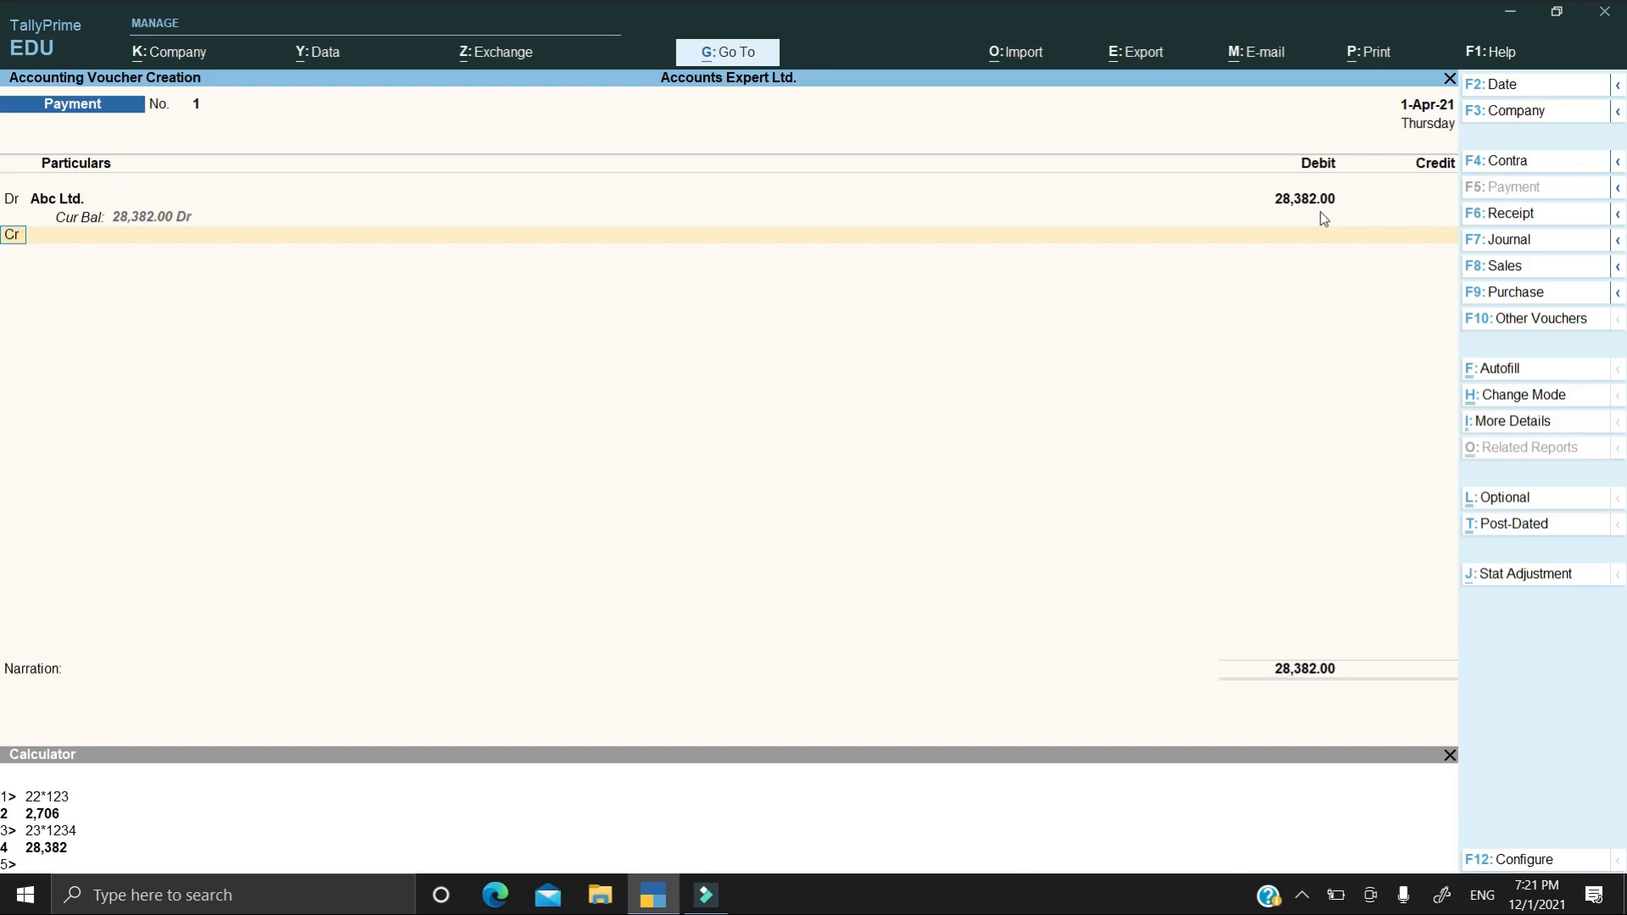
{"action": "key", "text": "Escape"}
Step: Fill in a new ledger named Hdfc Bank under the Bank Accounts group
{"action": "key", "text": "Return"}
{"action": "key", "text": "Down"}
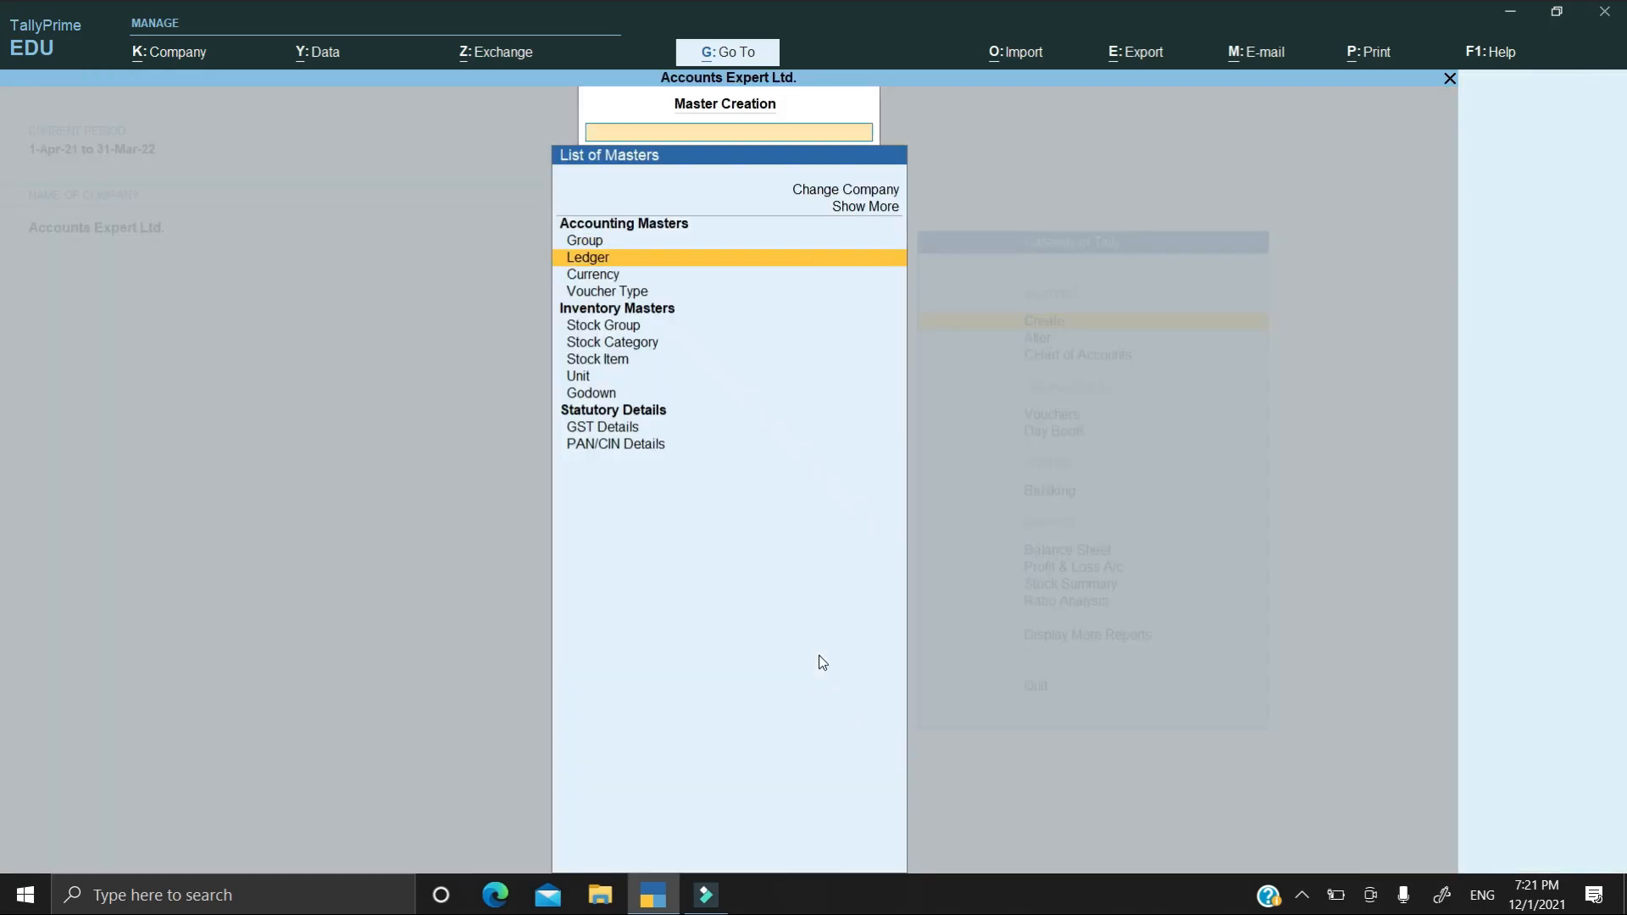
{"action": "key", "text": "Return"}
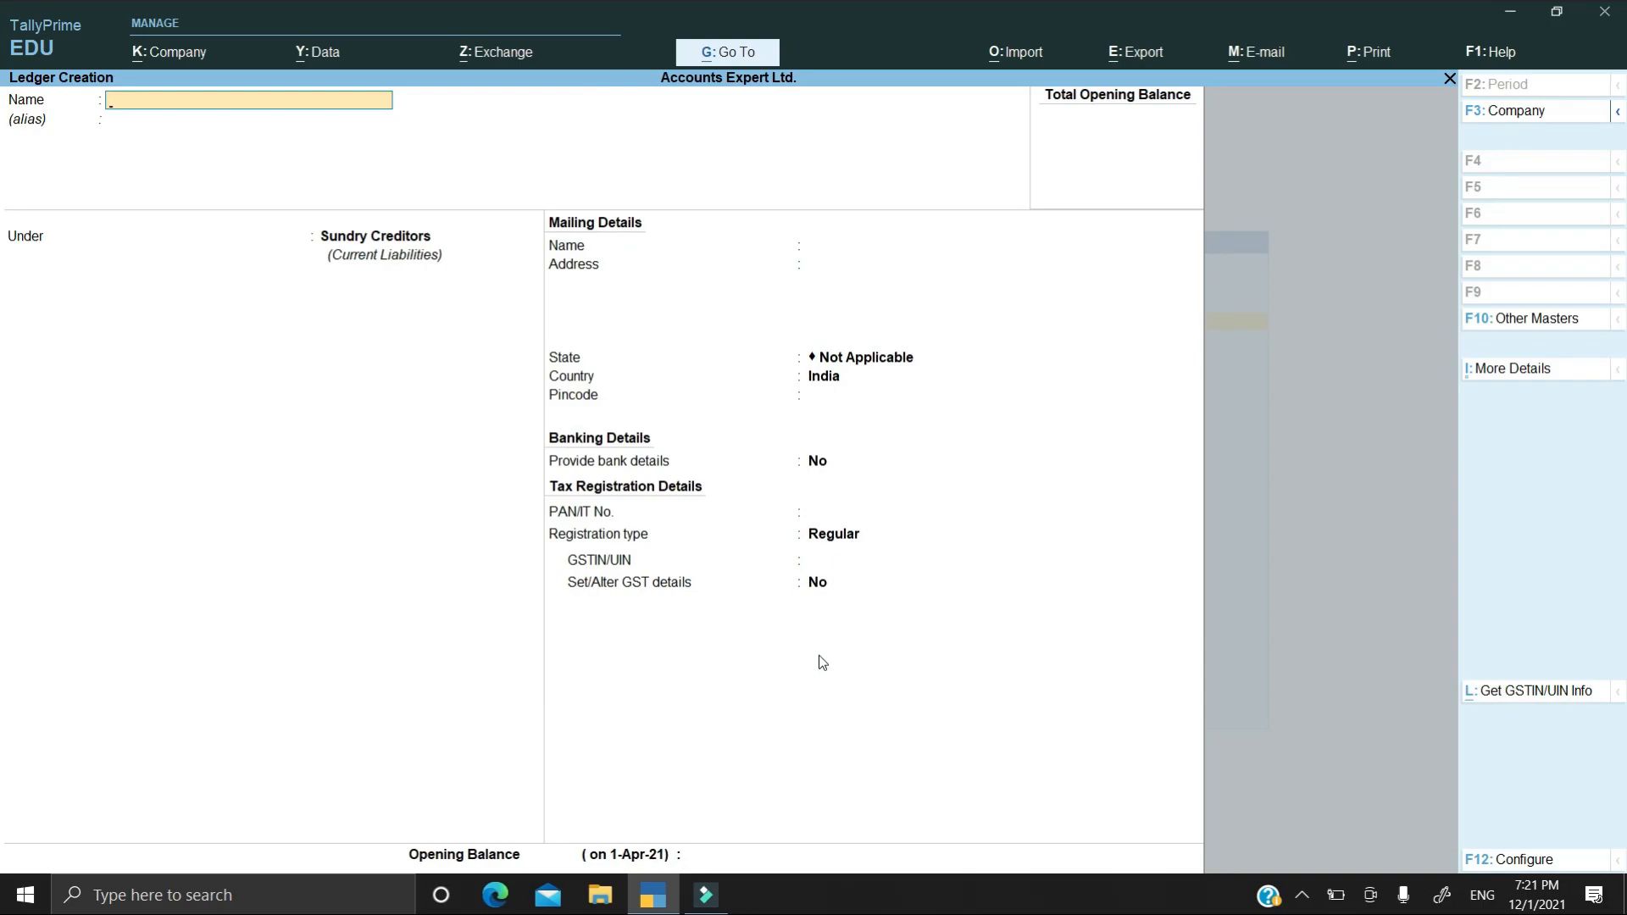
{"action": "type", "text": "H"}
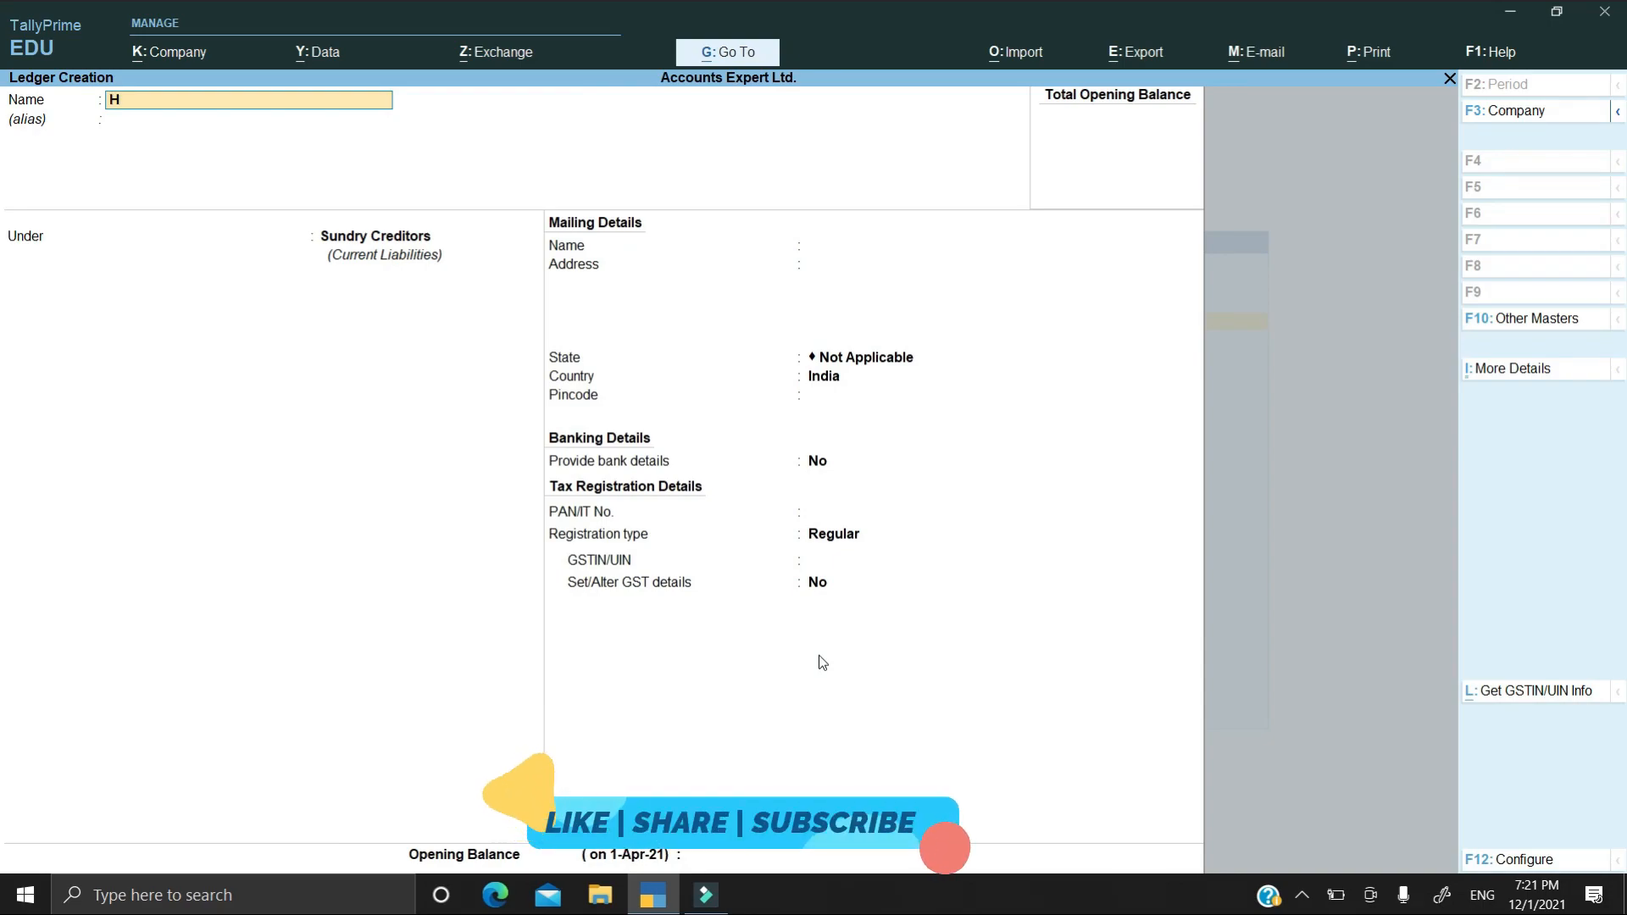
{"action": "type", "text": "dfc Bank"}
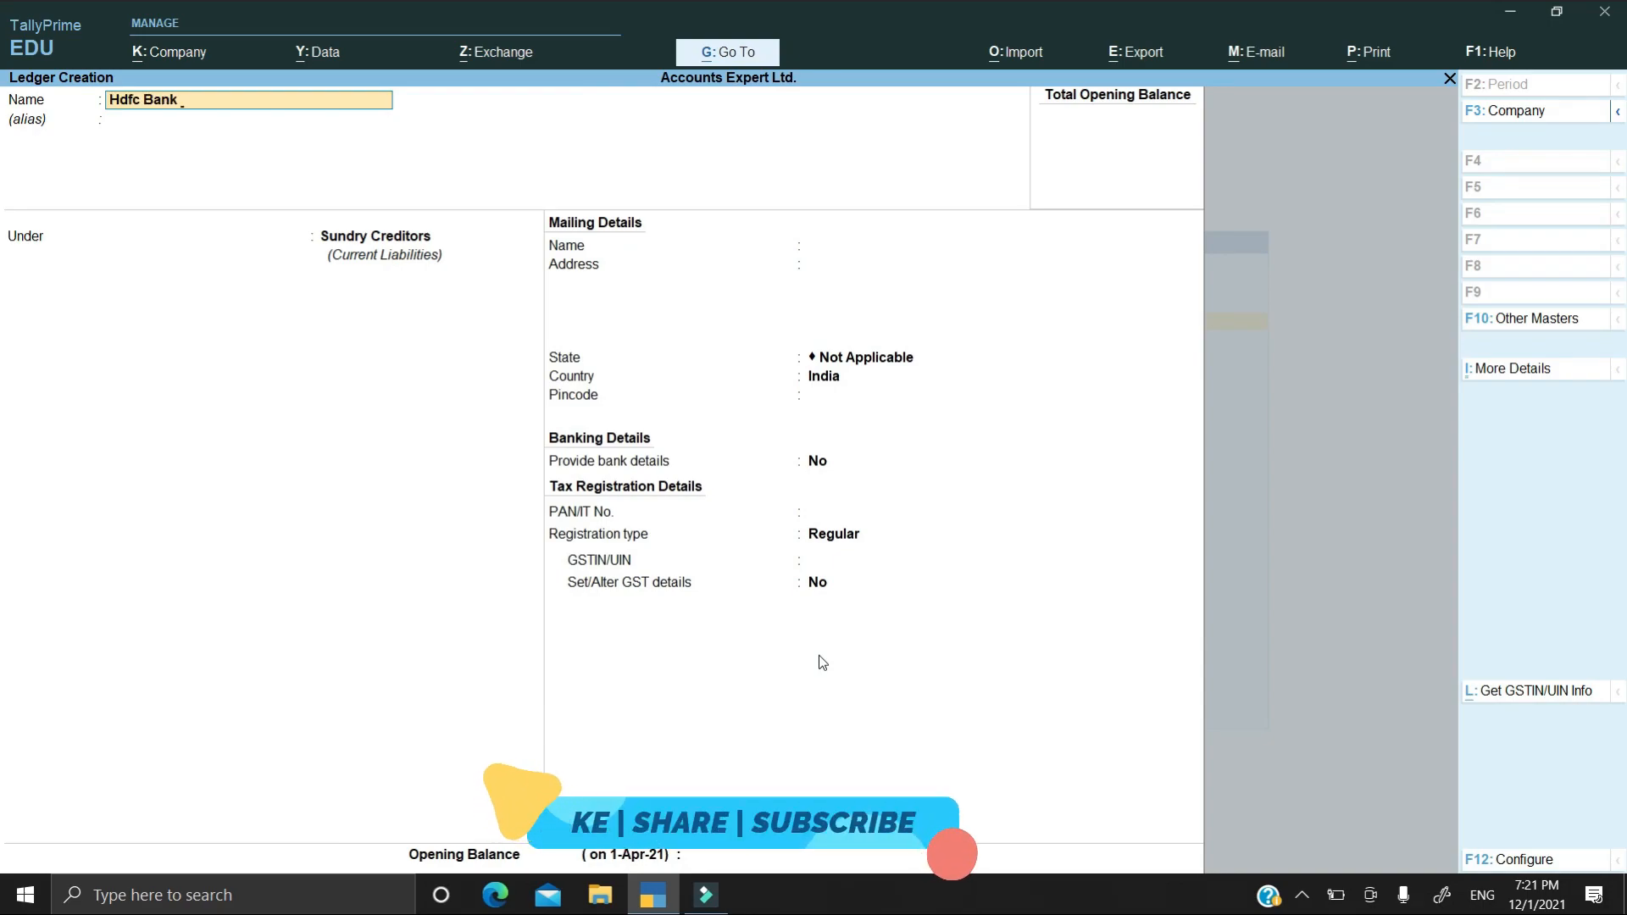
{"action": "key", "text": "Return"}
{"action": "key", "text": "Return"}
{"action": "type", "text": "Bank"}
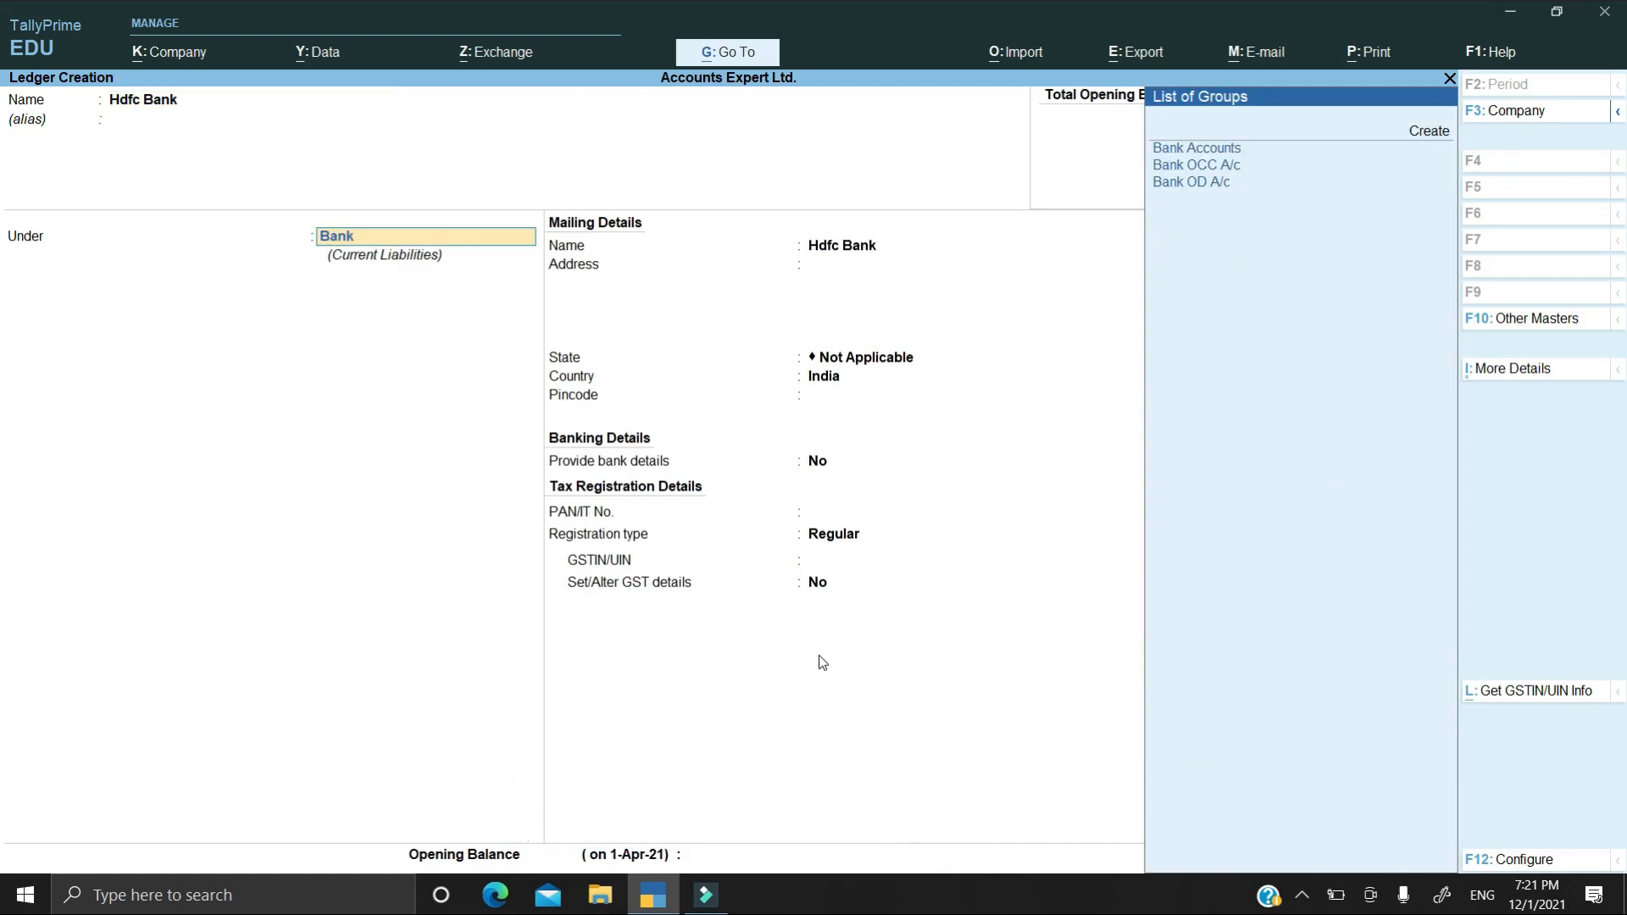
{"action": "key", "text": "Return"}
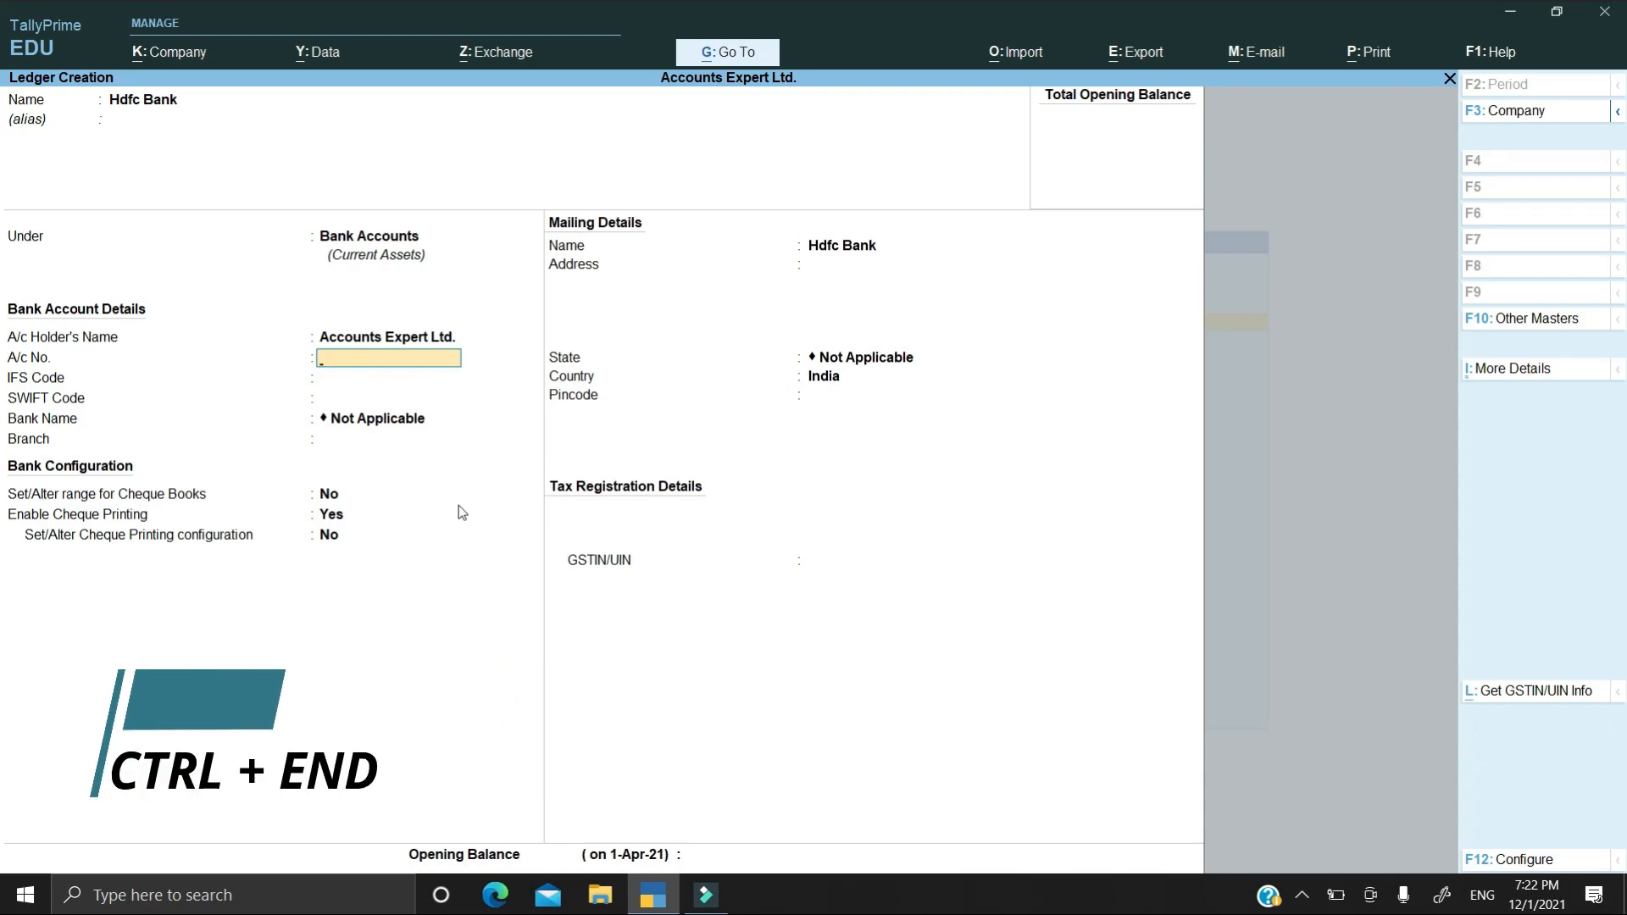
Step: Jump to the ledger's Opening Balance field and back to its Name field, and leave without saving
{"action": "key", "text": "ctrl+End"}
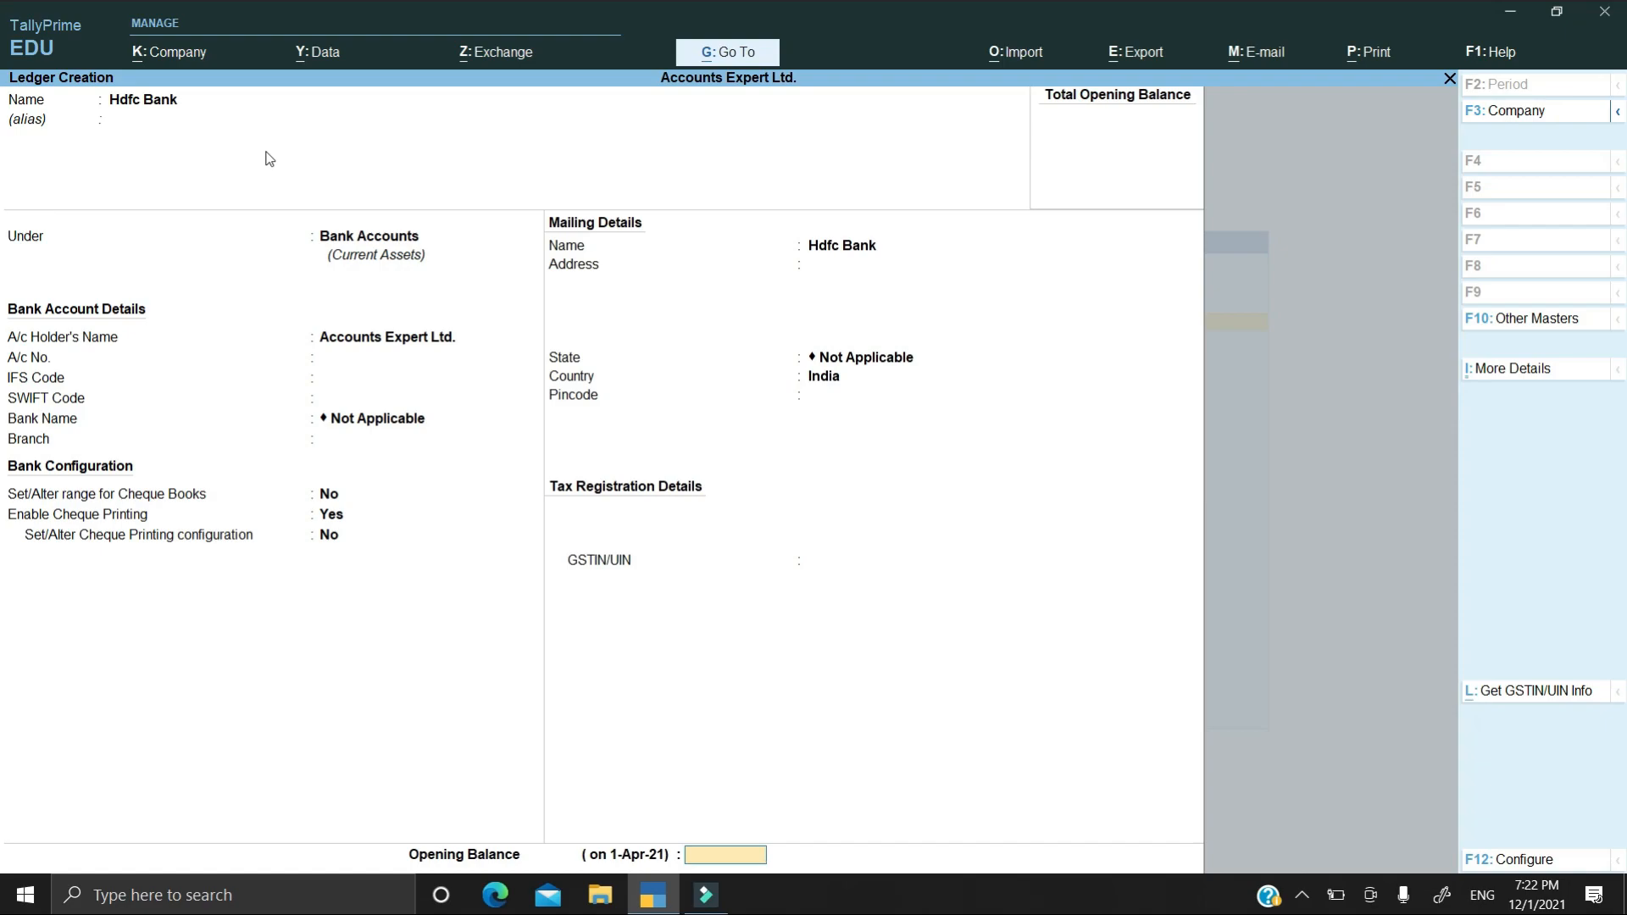
{"action": "key", "text": "ctrl+Home"}
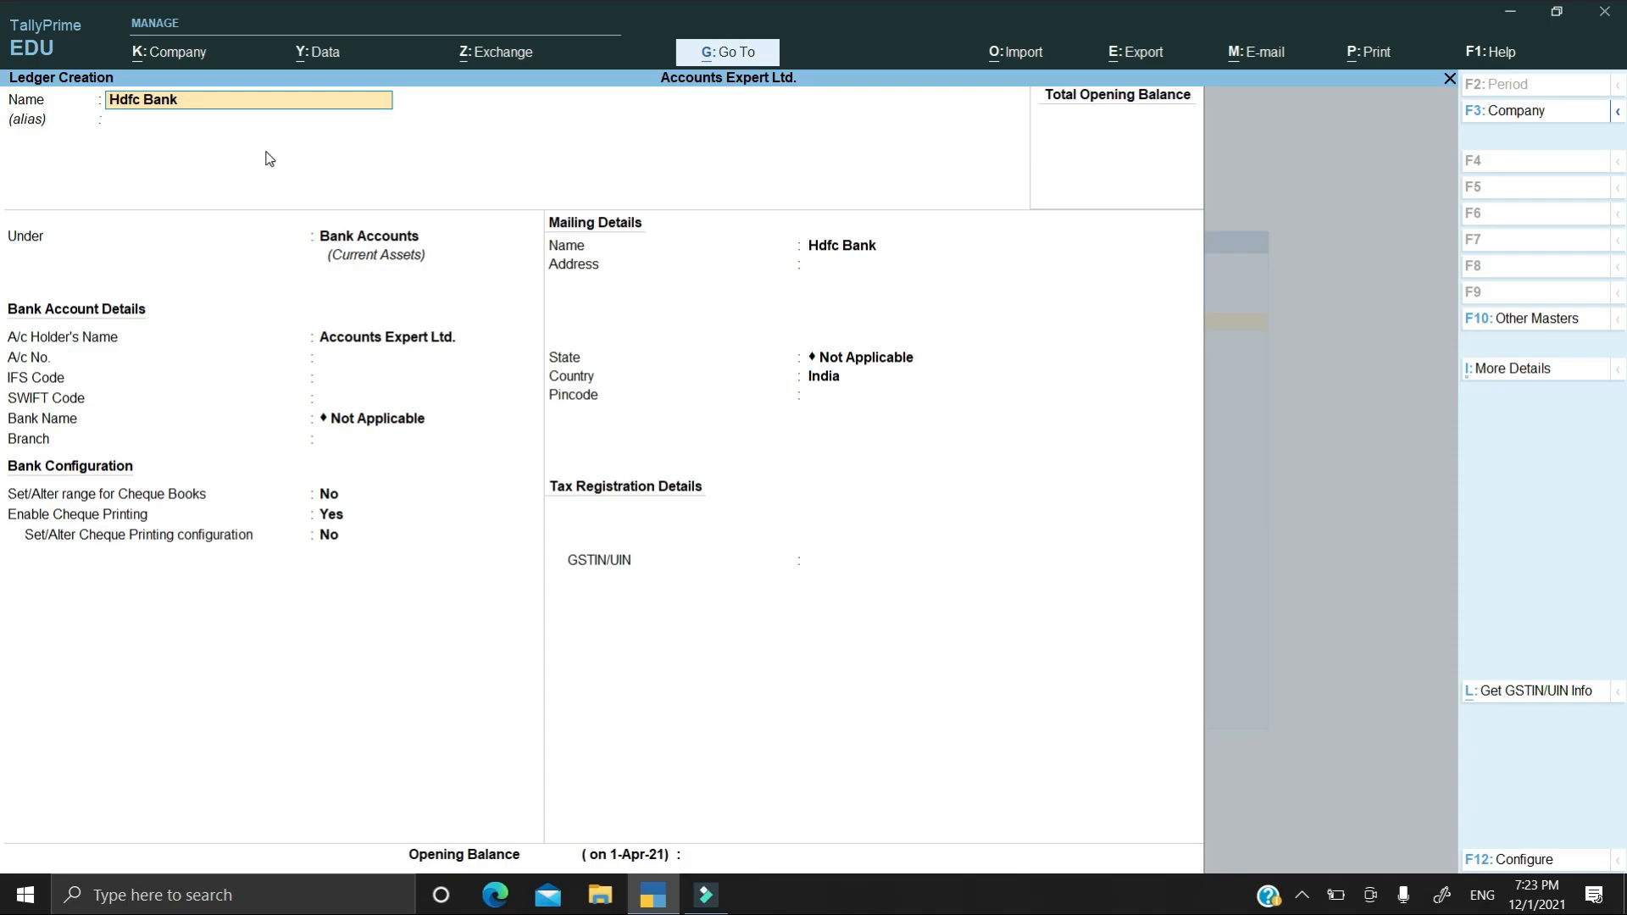
{"action": "key", "text": "Escape"}
Step: Record a payment voucher debiting Abc Ltd. and crediting Cash 2,300, with the narration "being cash paid."
{"action": "key", "text": "Down"}
{"action": "key", "text": "Down"}
{"action": "key", "text": "Down"}
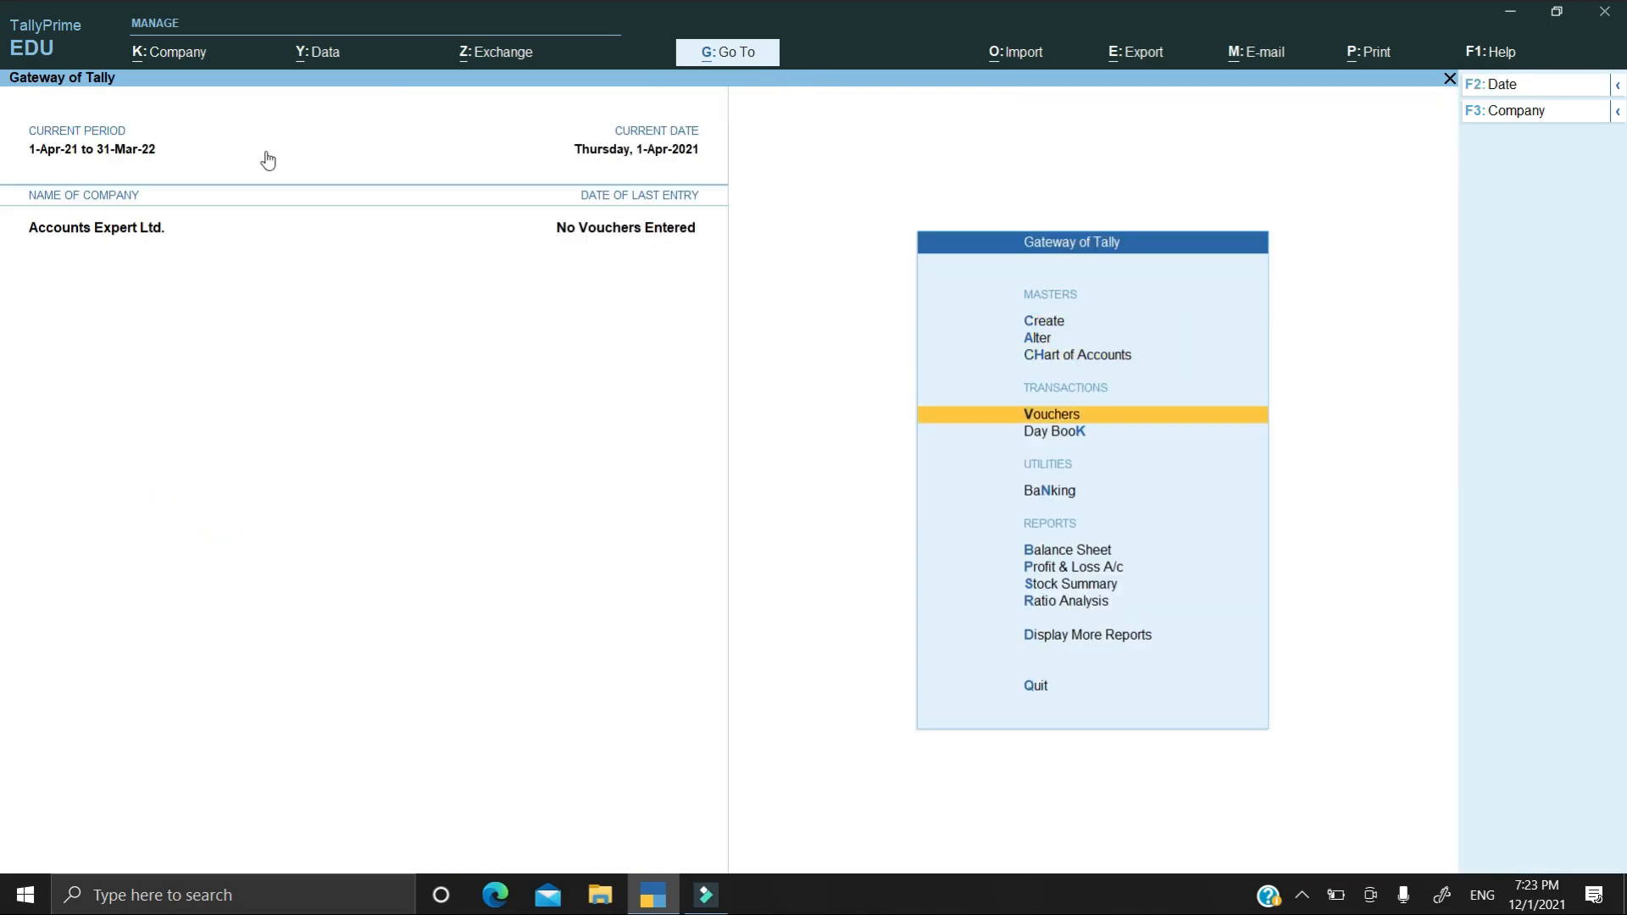
{"action": "key", "text": "Return"}
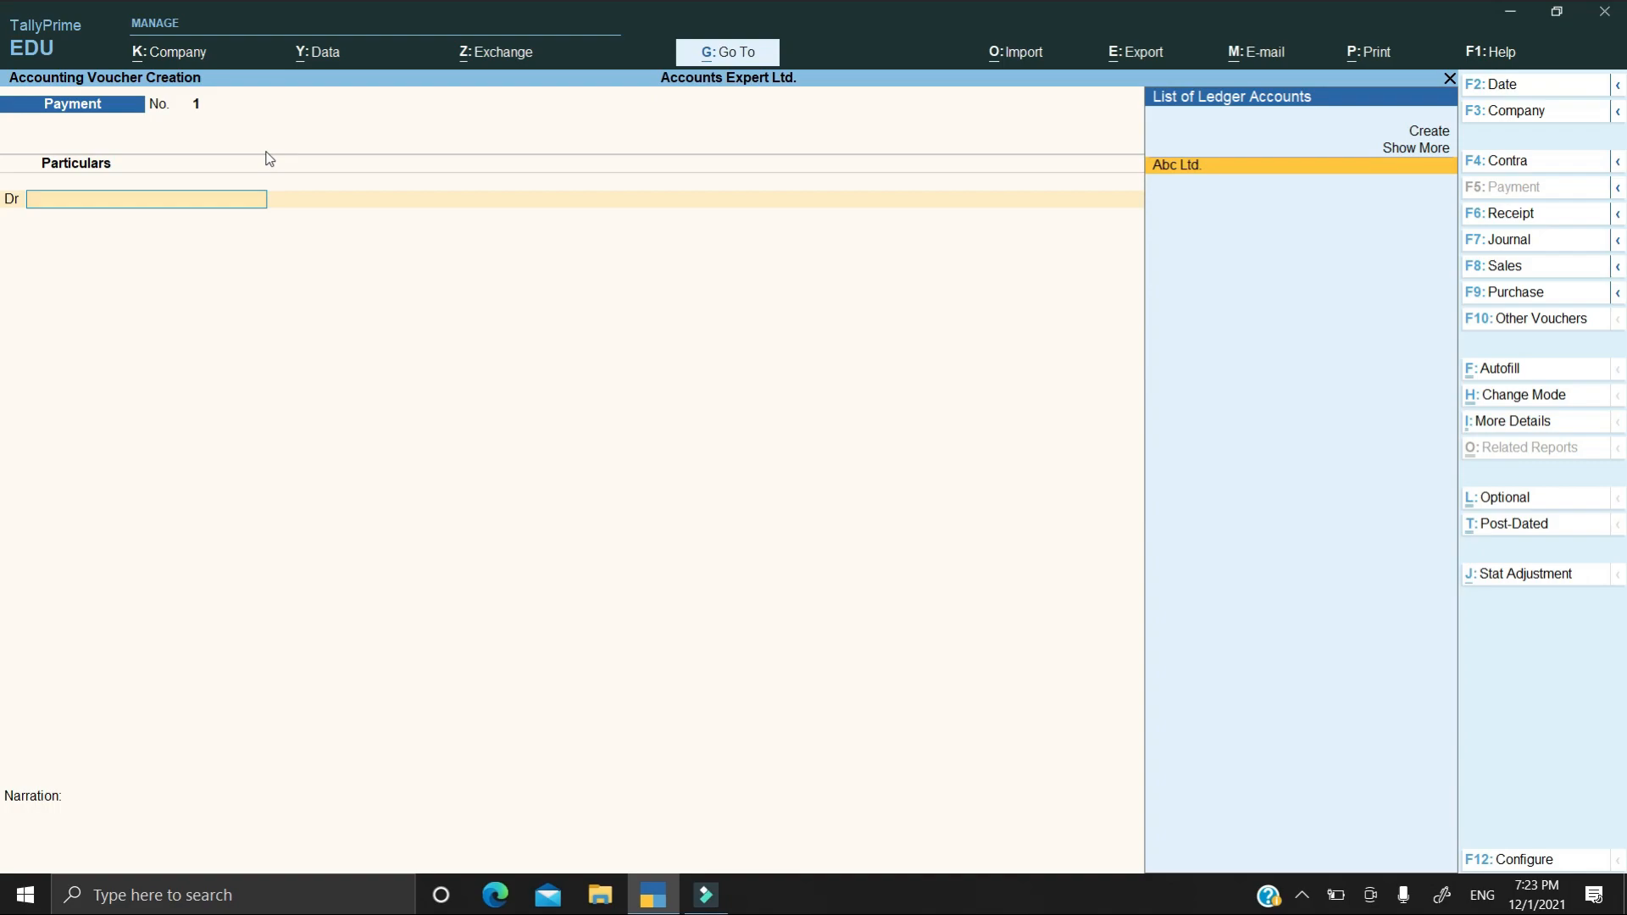
{"action": "key", "text": "Return"}
{"action": "type", "text": "2300"}
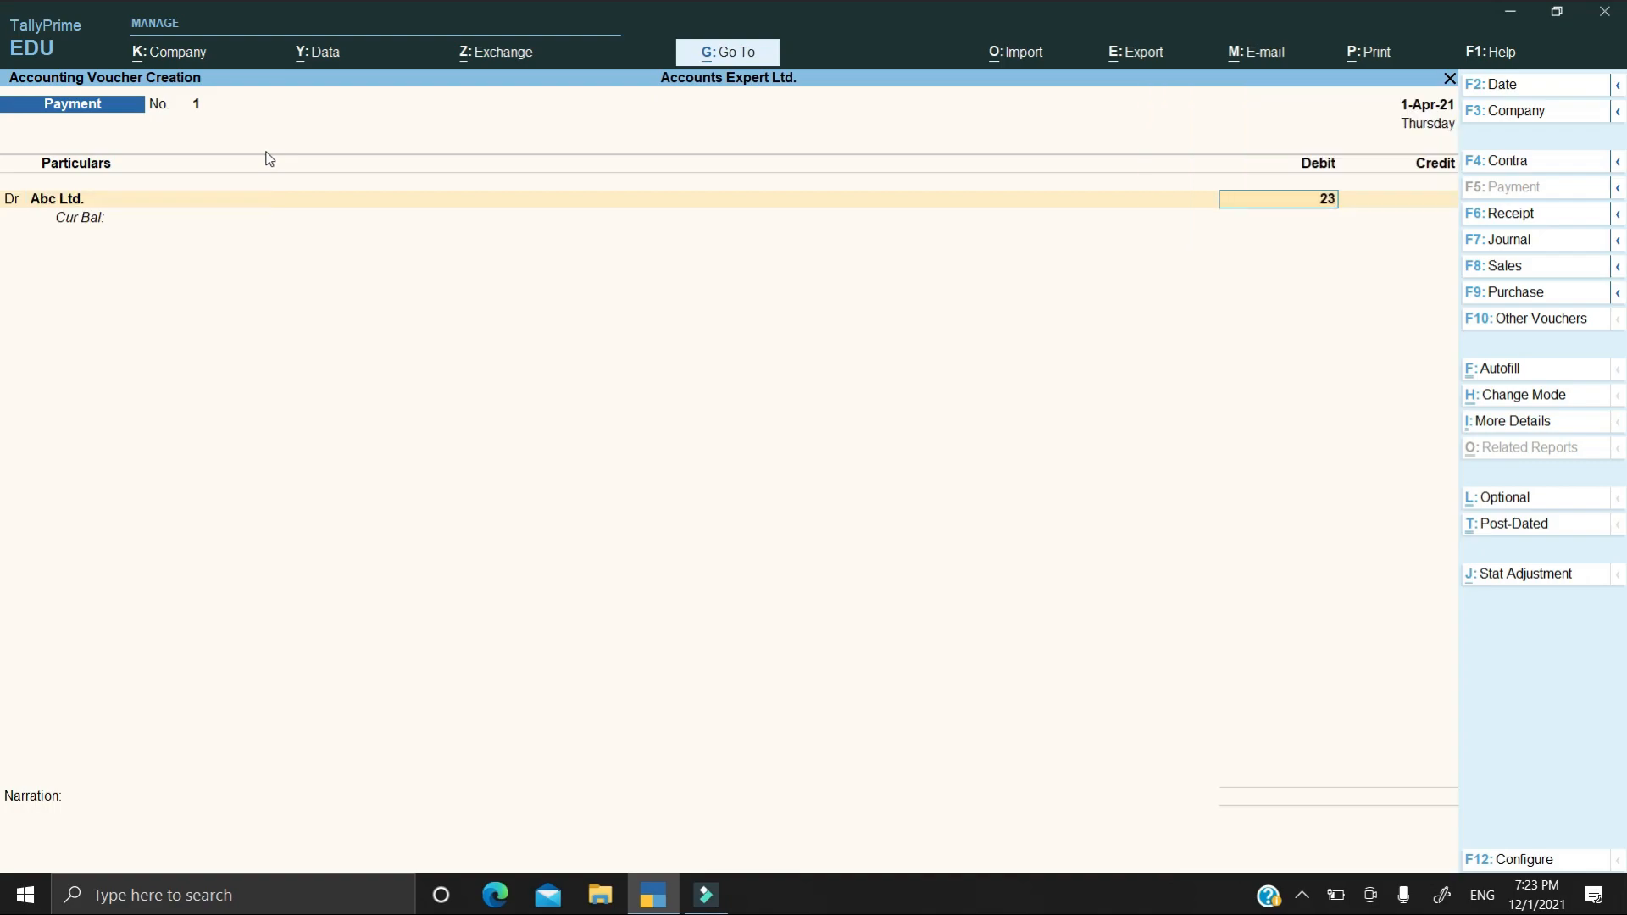
{"action": "key", "text": "Return"}
{"action": "key", "text": "Return"}
{"action": "key", "text": "Return"}
{"action": "type", "text": "being cash paid"}
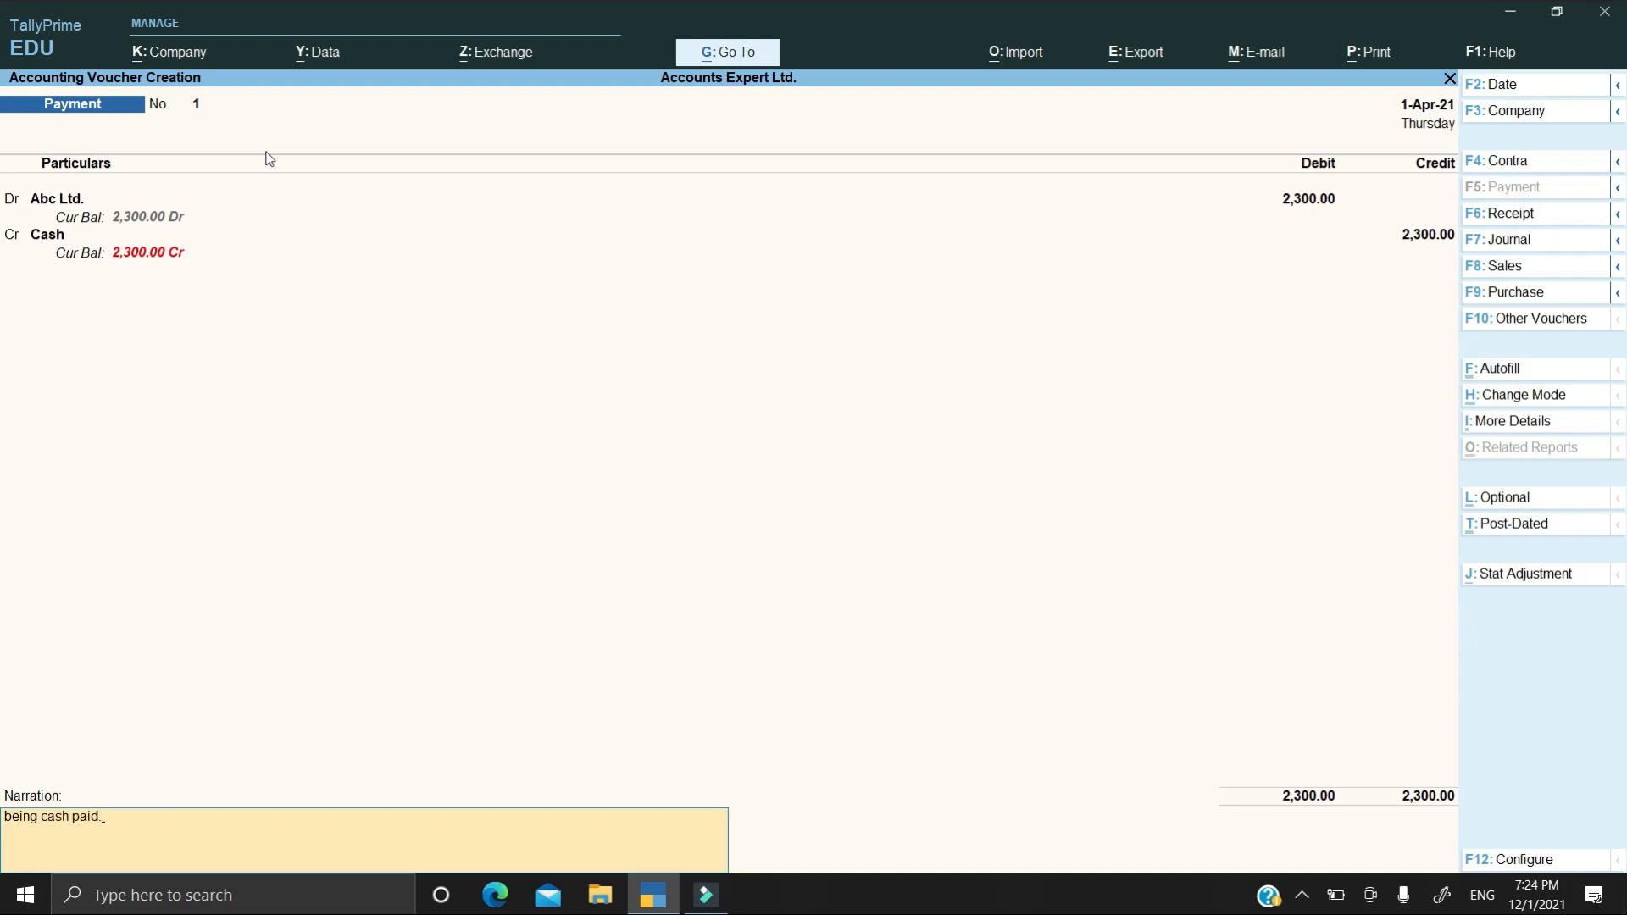
{"action": "key", "text": "Return"}
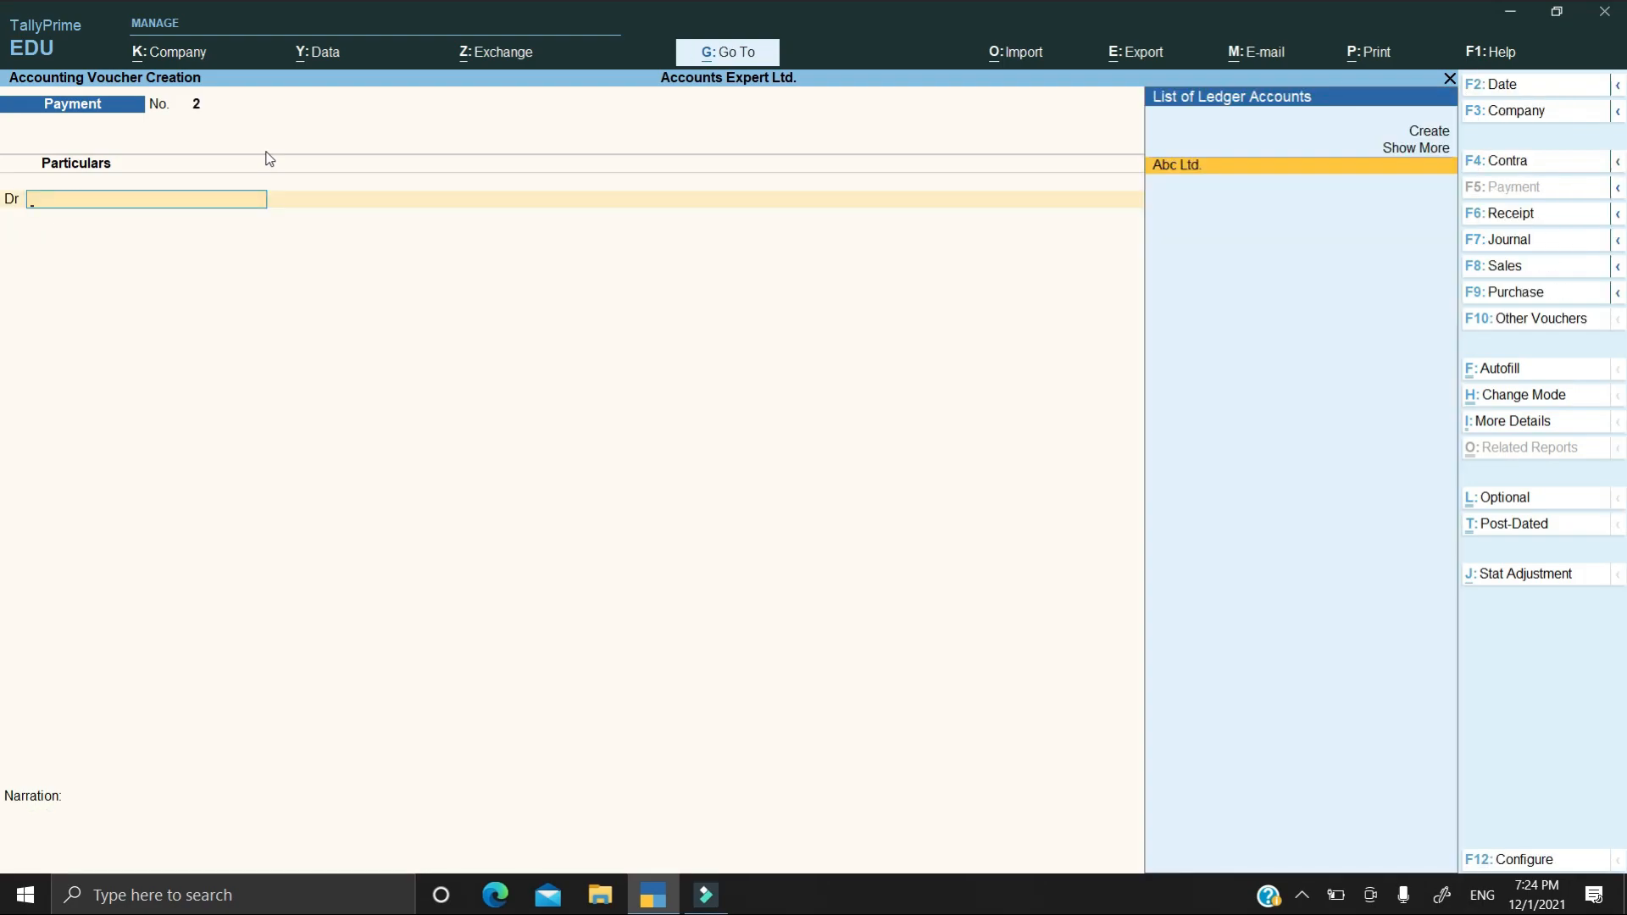
Step: Create a ledger named Rent under Indirect Expenses from within the second payment voucher and save it
{"action": "key", "text": "alt+c"}
{"action": "type", "text": "Rent"}
{"action": "key", "text": "Return"}
{"action": "type", "text": "Indi"}
{"action": "key", "text": "Return"}
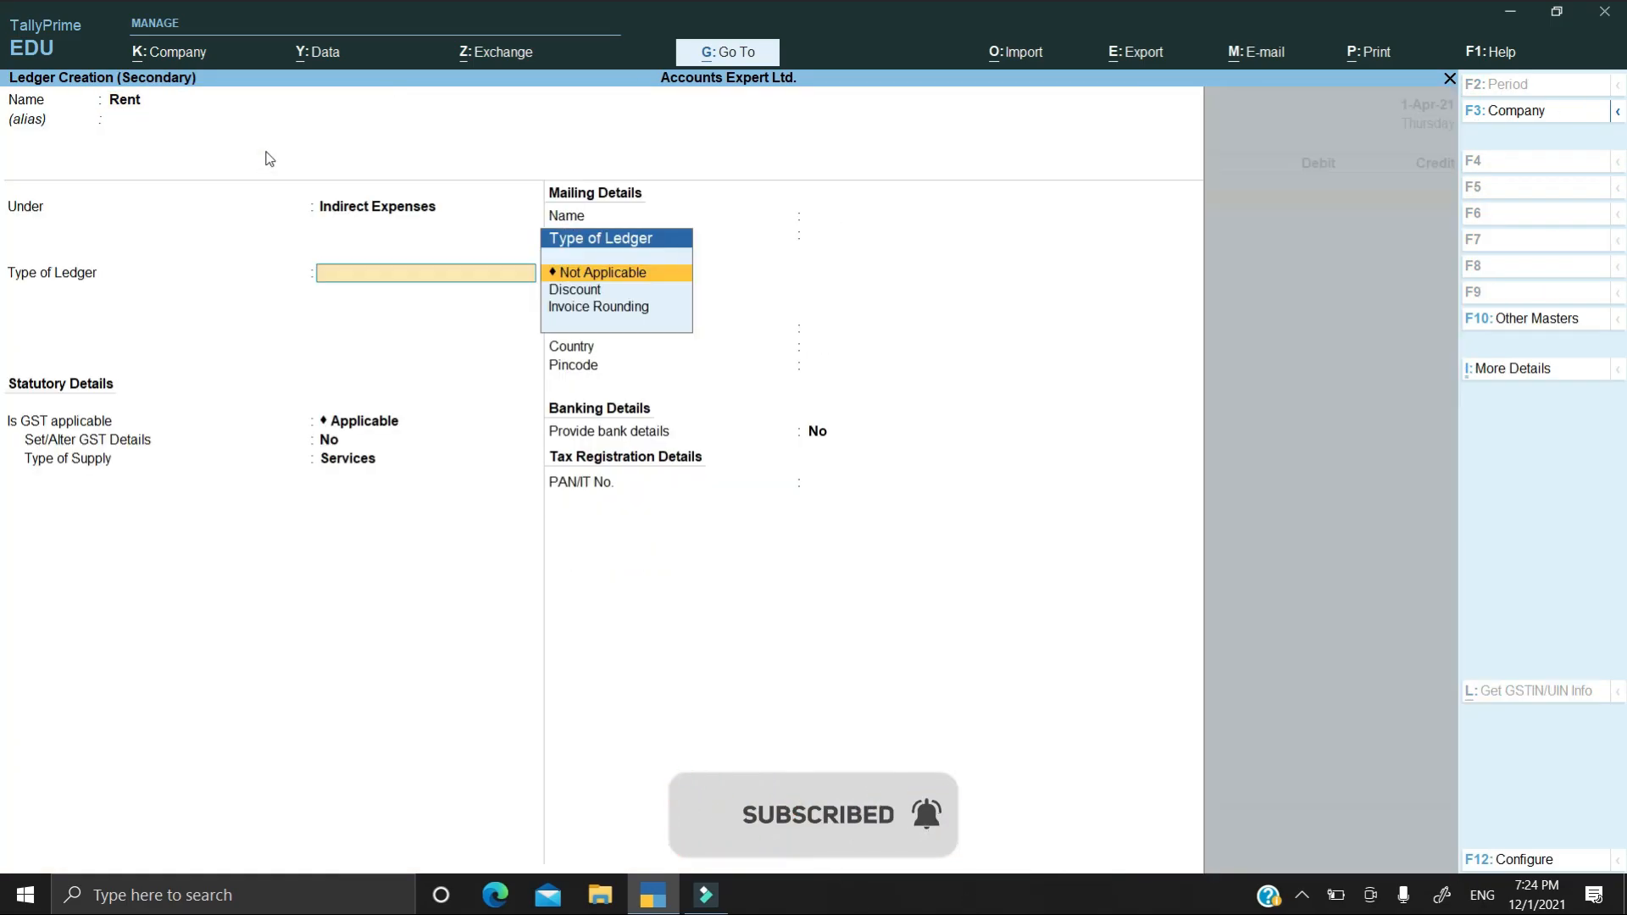
{"action": "key", "text": "ctrl+a"}
Step: Debit Rent 3,000 and credit Cash, and save the payment voucher with the previous narration recalled
{"action": "type", "text": "3000"}
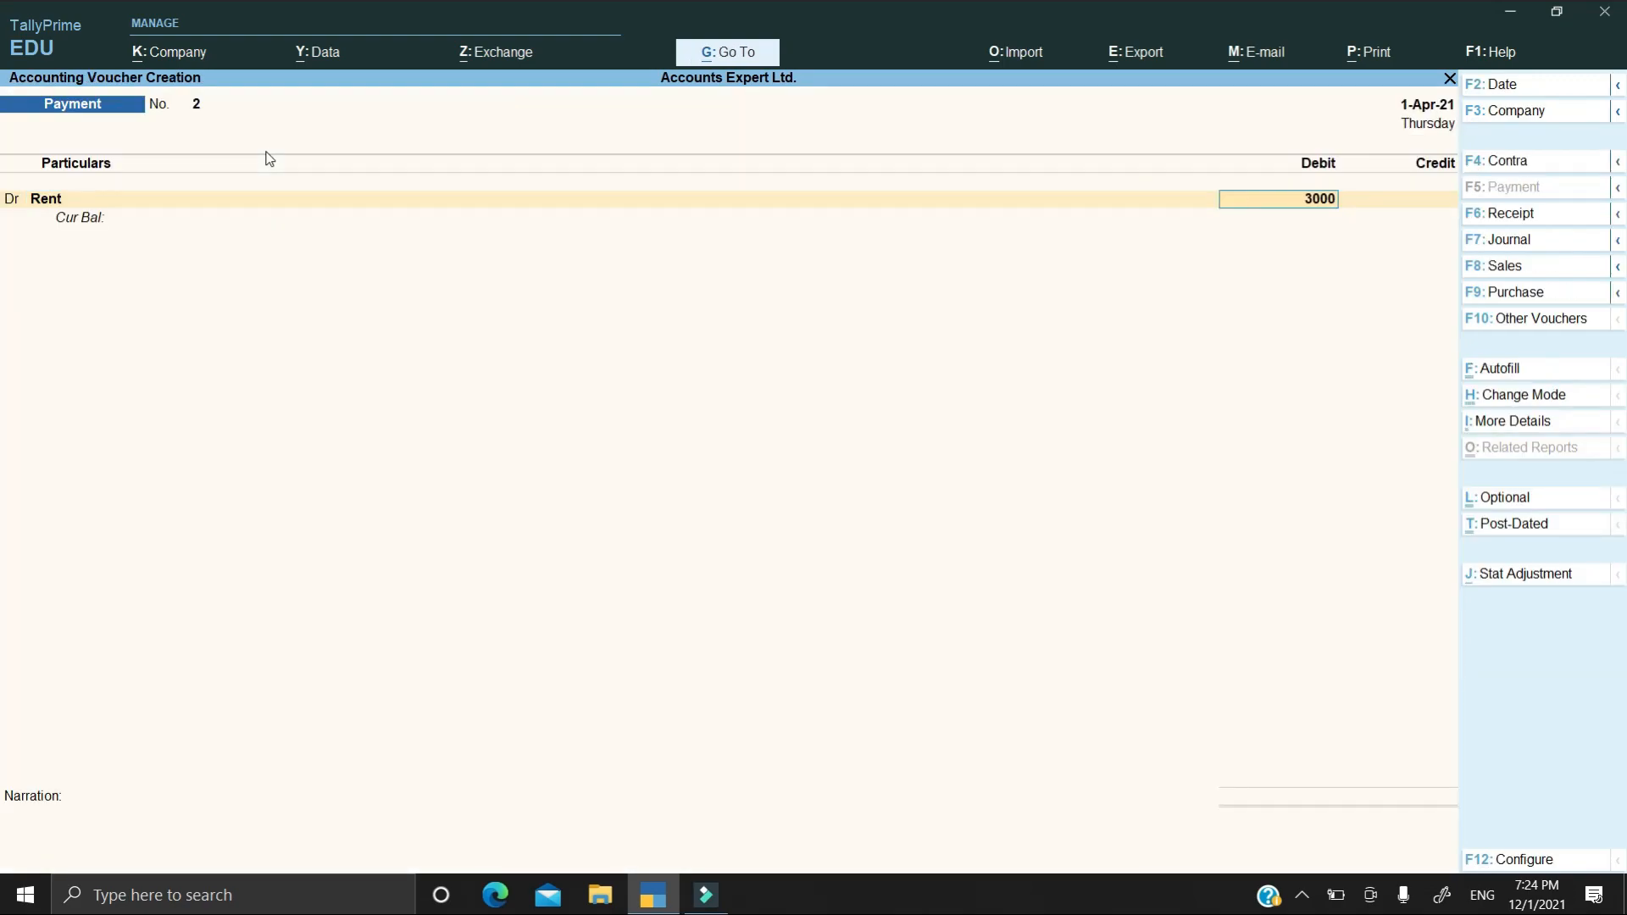
{"action": "key", "text": "Return"}
{"action": "key", "text": "Return"}
{"action": "type", "text": "Cash"}
{"action": "key", "text": "Return"}
{"action": "key", "text": "Return"}
{"action": "key", "text": "Return"}
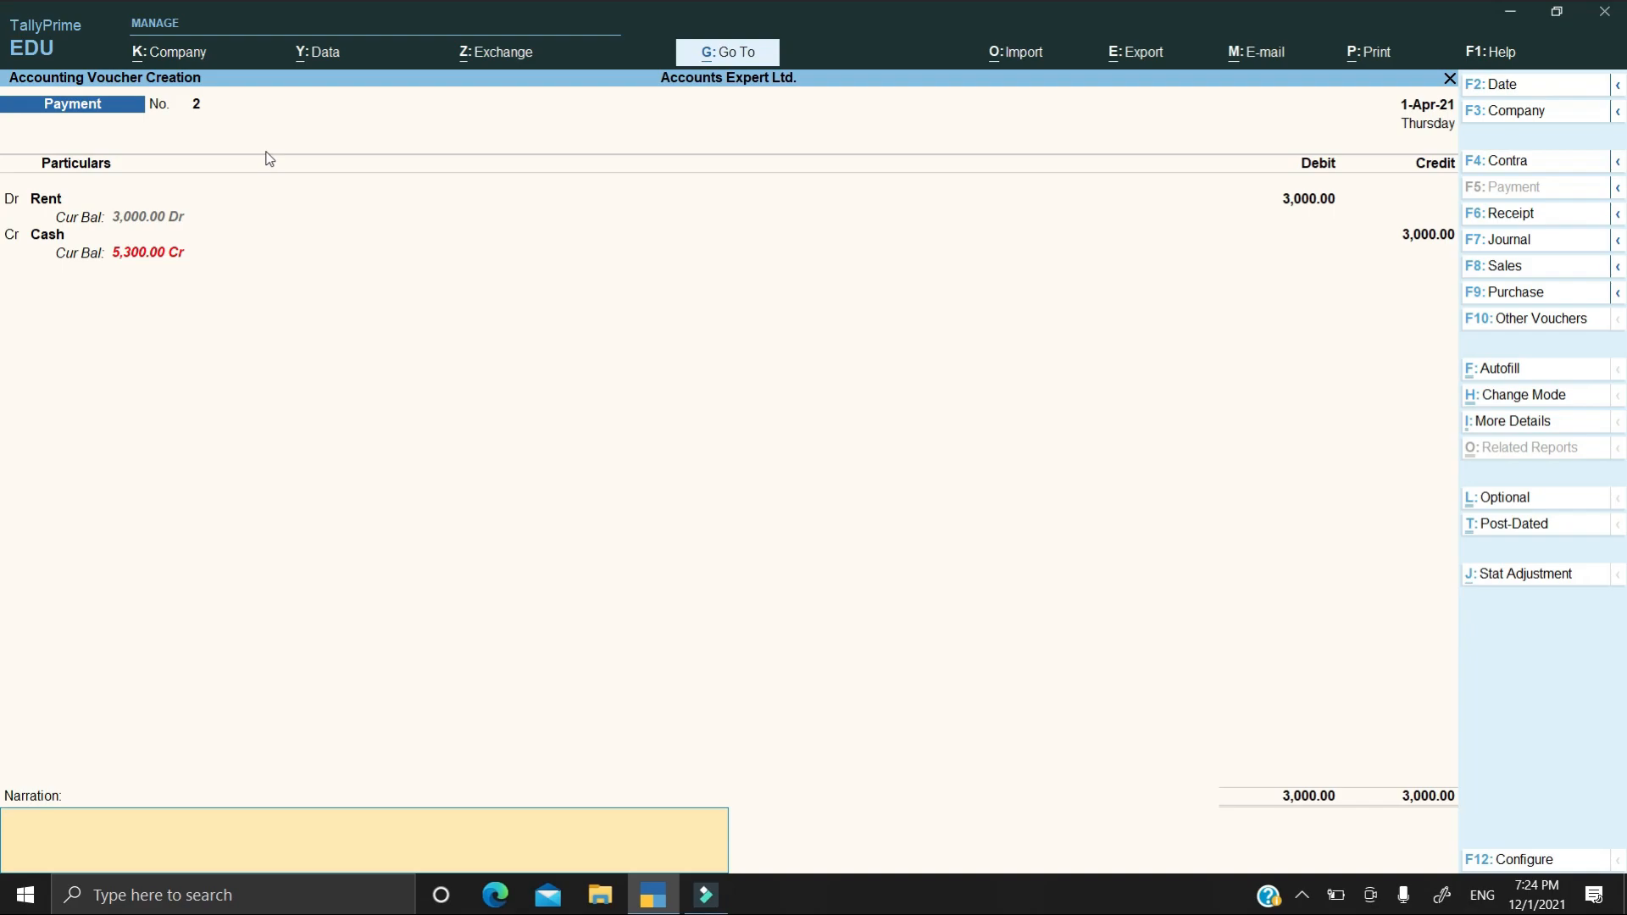
{"action": "key", "text": "ctrl+r"}
{"action": "key", "text": "Return"}
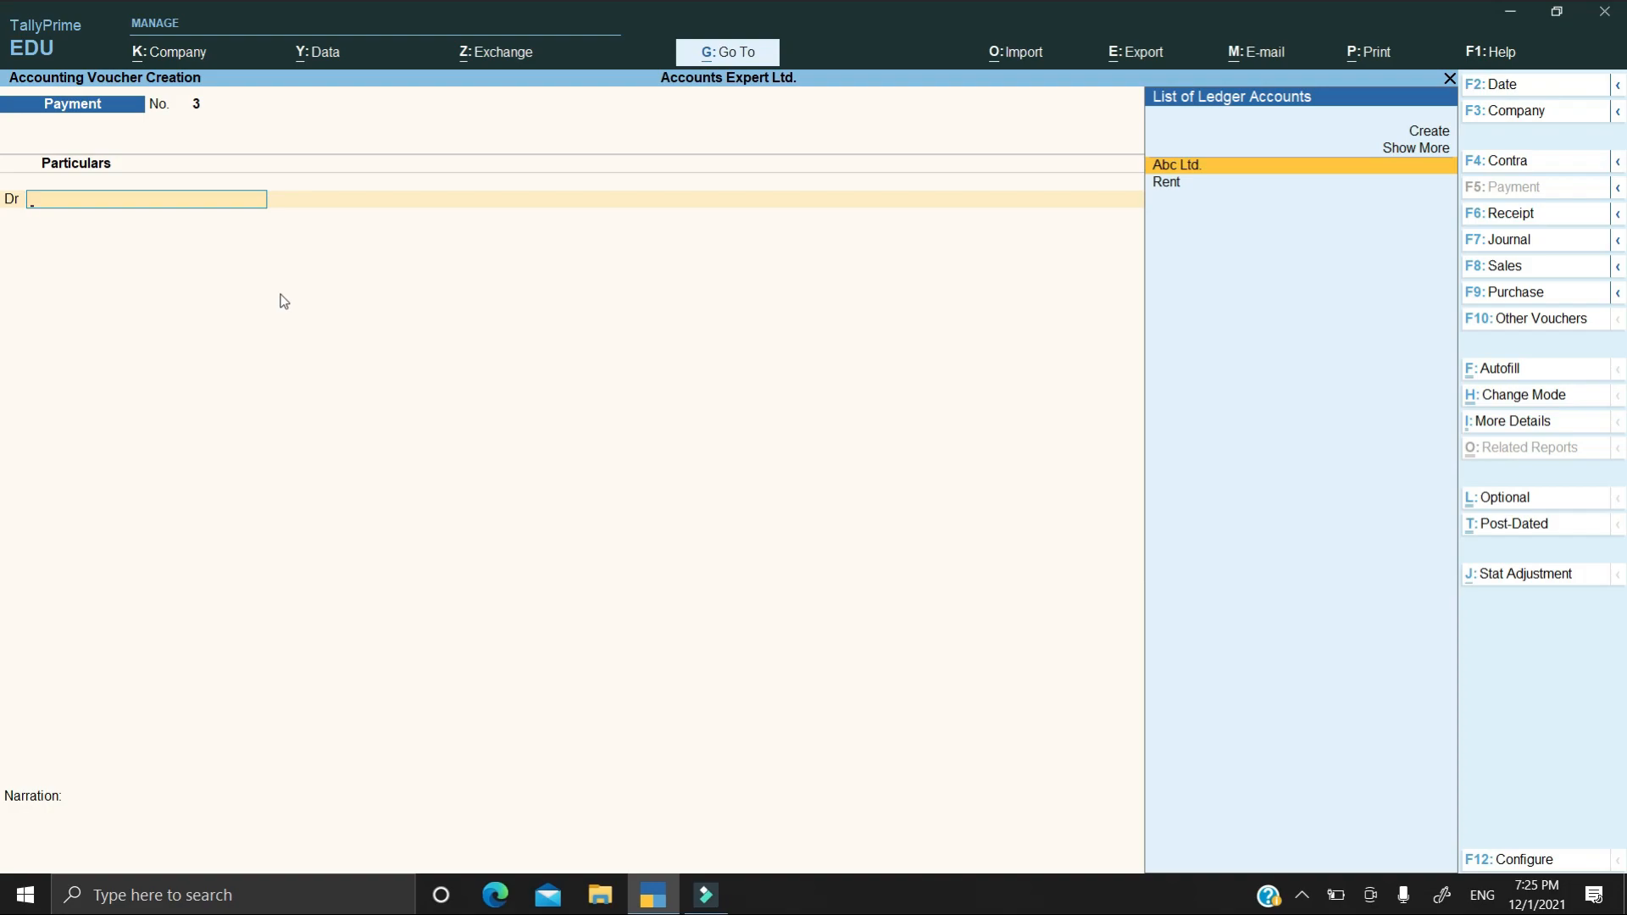
Step: Switch to a journal voucher and debit Abc Ltd. 1,200, leaving the reference number blank
{"action": "key", "text": "F7"}
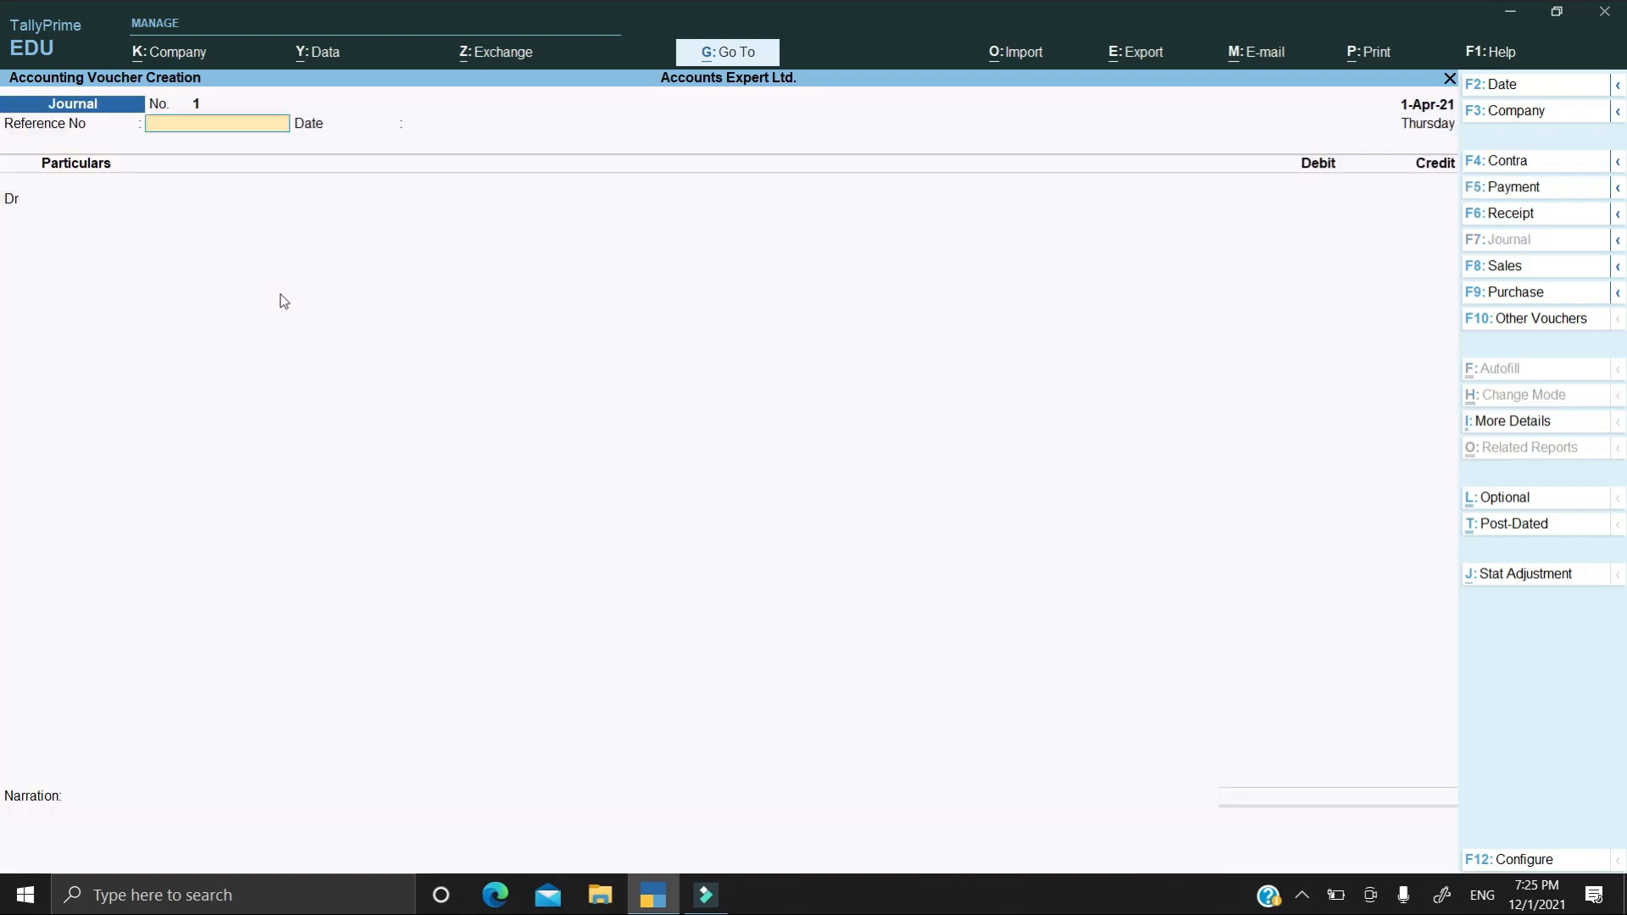
{"action": "key", "text": "Return"}
{"action": "key", "text": "Return"}
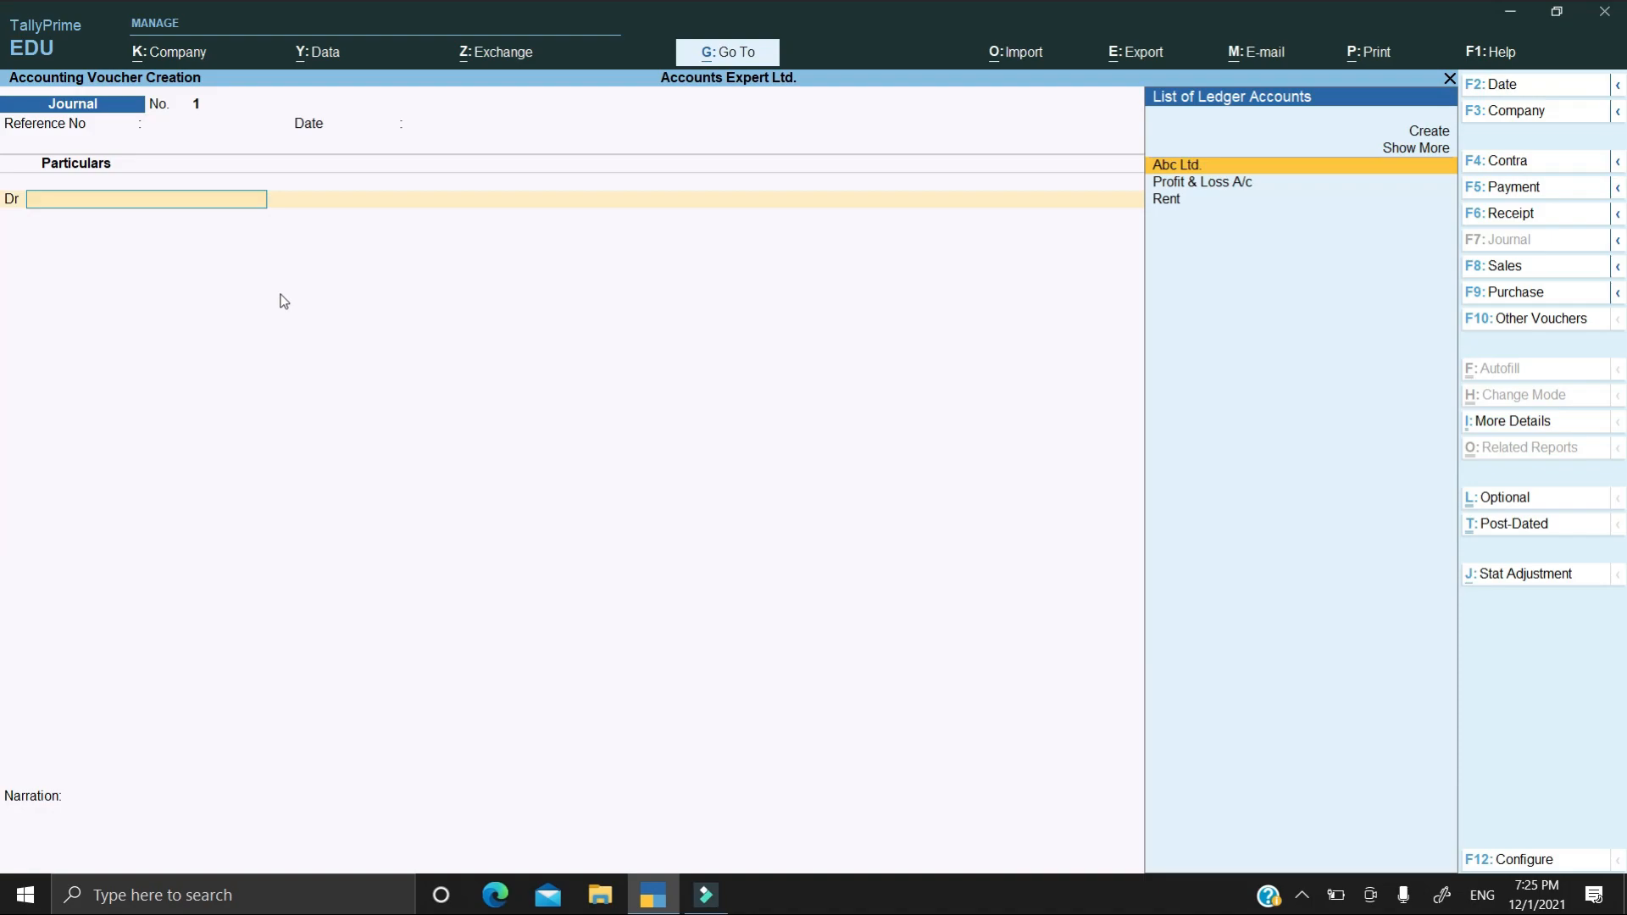
{"action": "key", "text": "Down"}
{"action": "key", "text": "Up"}
{"action": "key", "text": "Return"}
{"action": "type", "text": "1,200"}
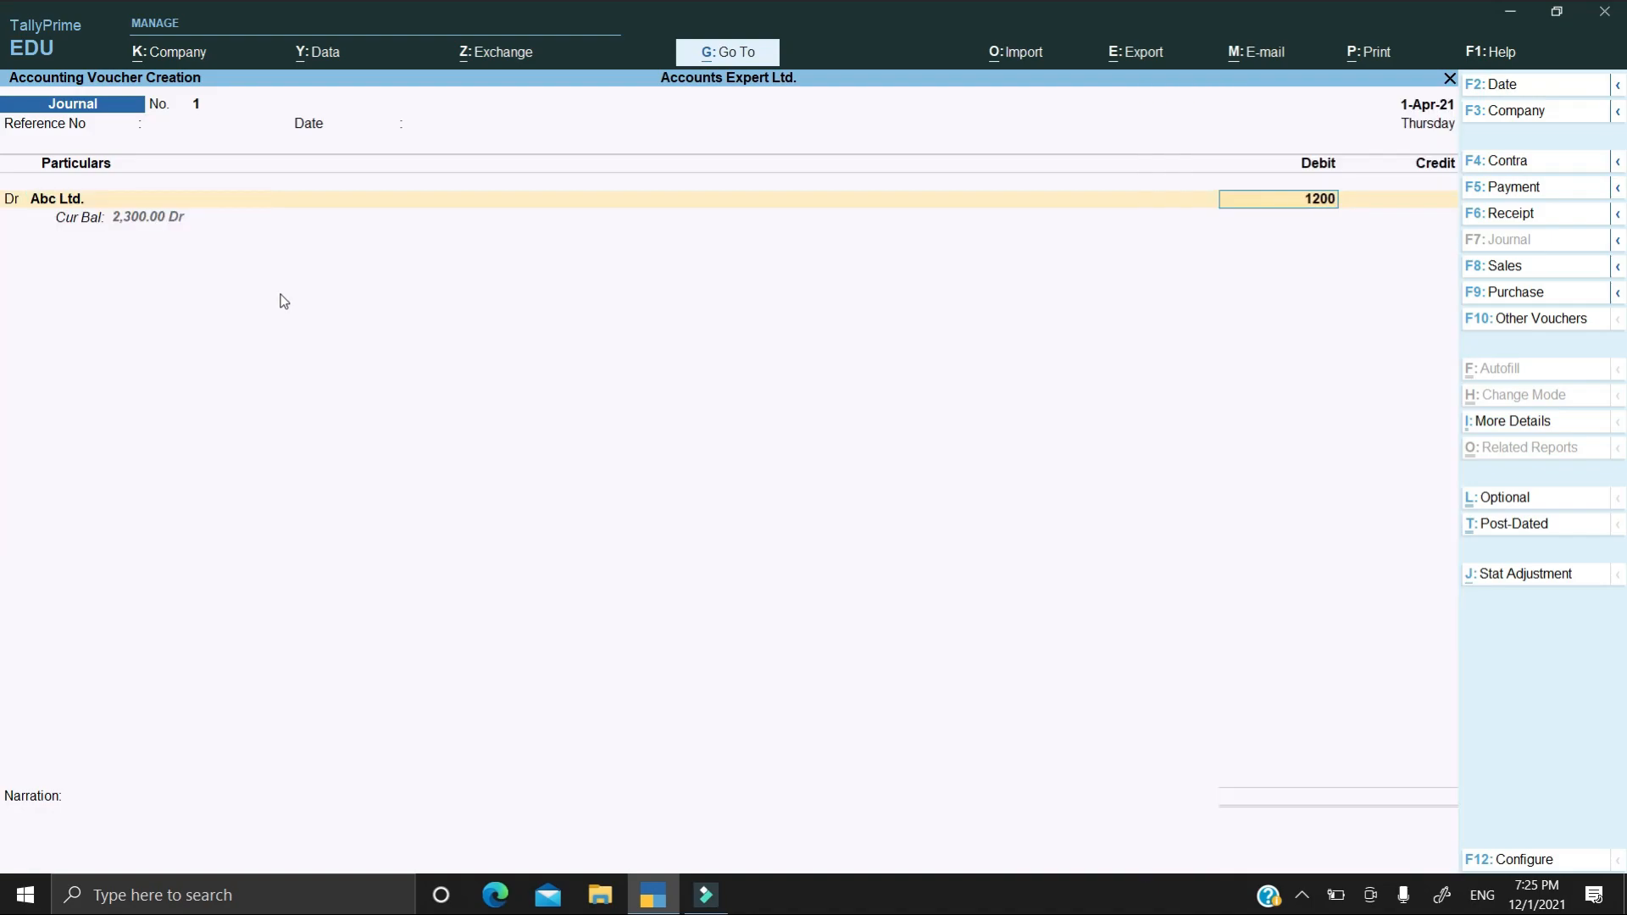
Step: Credit Cash 1,200 in the journal voucher and proceed to its narration
{"action": "key", "text": "Return"}
{"action": "key", "text": "Return"}
{"action": "type", "text": "Cas"}
{"action": "key", "text": "Return"}
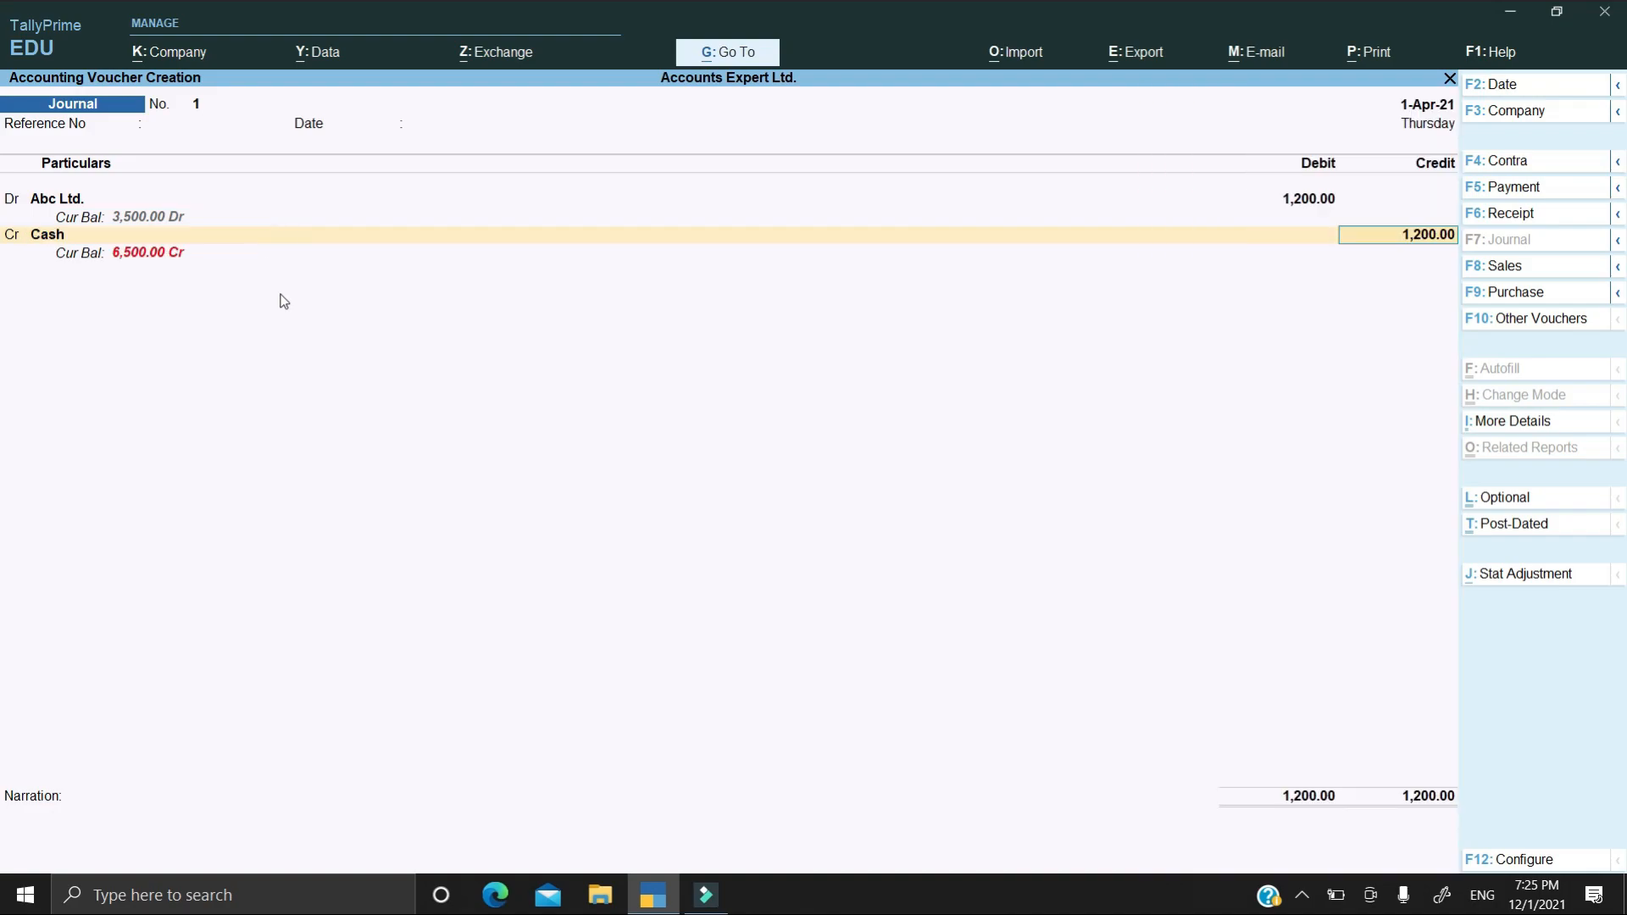
{"action": "key", "text": "Return"}
{"action": "key", "text": "Return"}
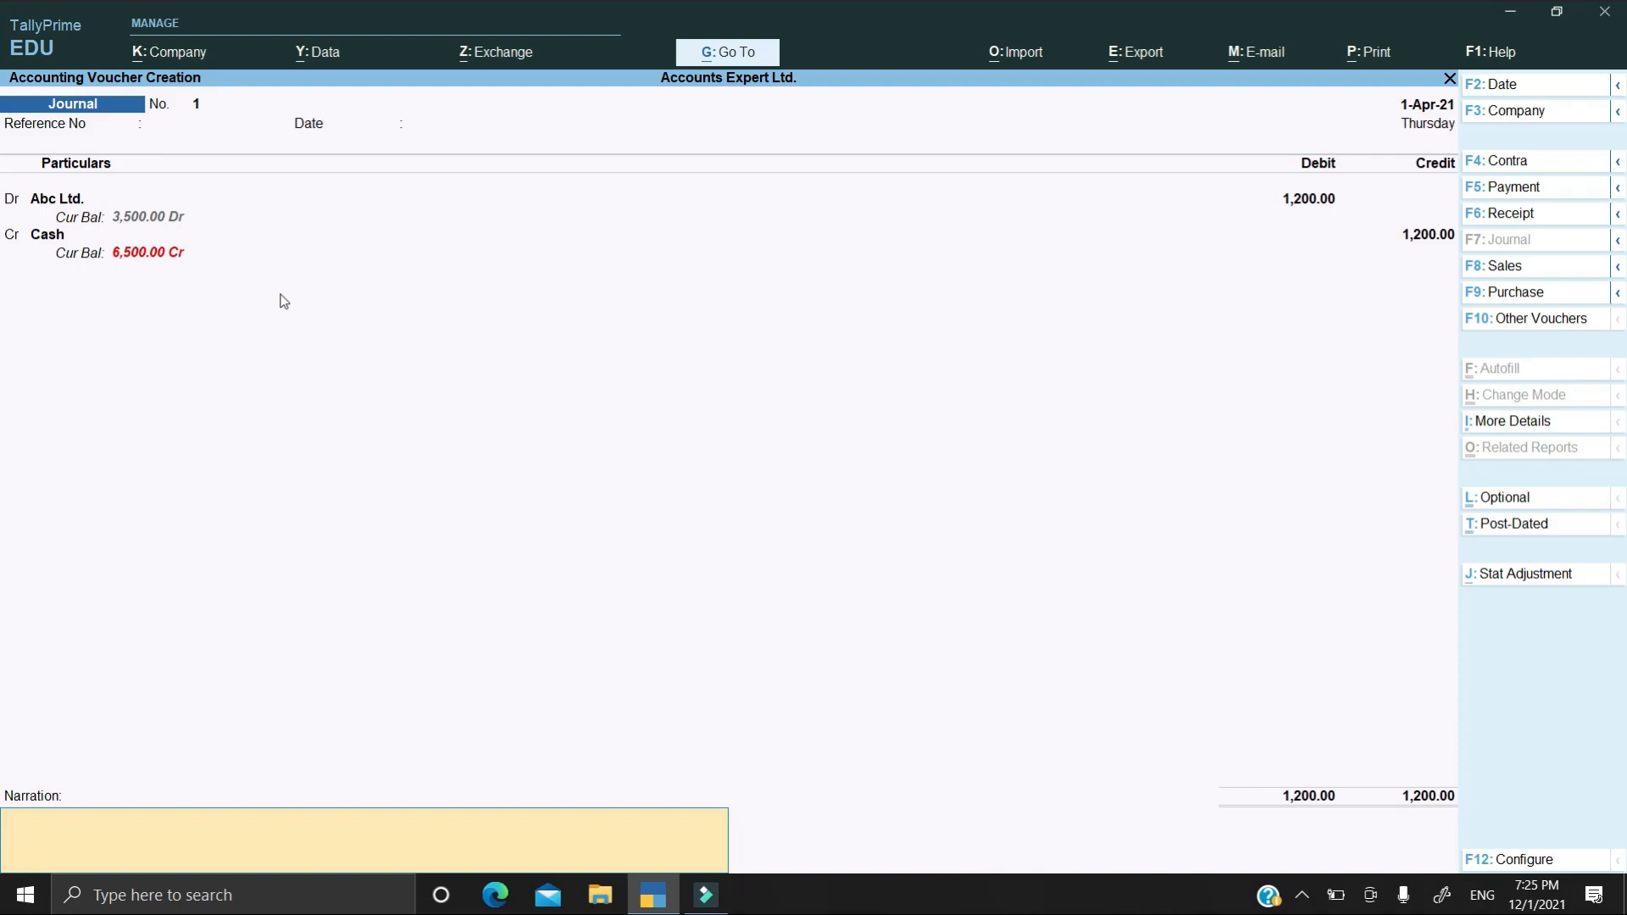
Step: Set the journal voucher's narration to "being cash paid." and save the voucher
{"action": "key", "text": "alt+r"}
{"action": "key", "text": "alt"}
{"action": "type", "text": "being cash paid."}
{"action": "key", "text": "ctrl+a"}
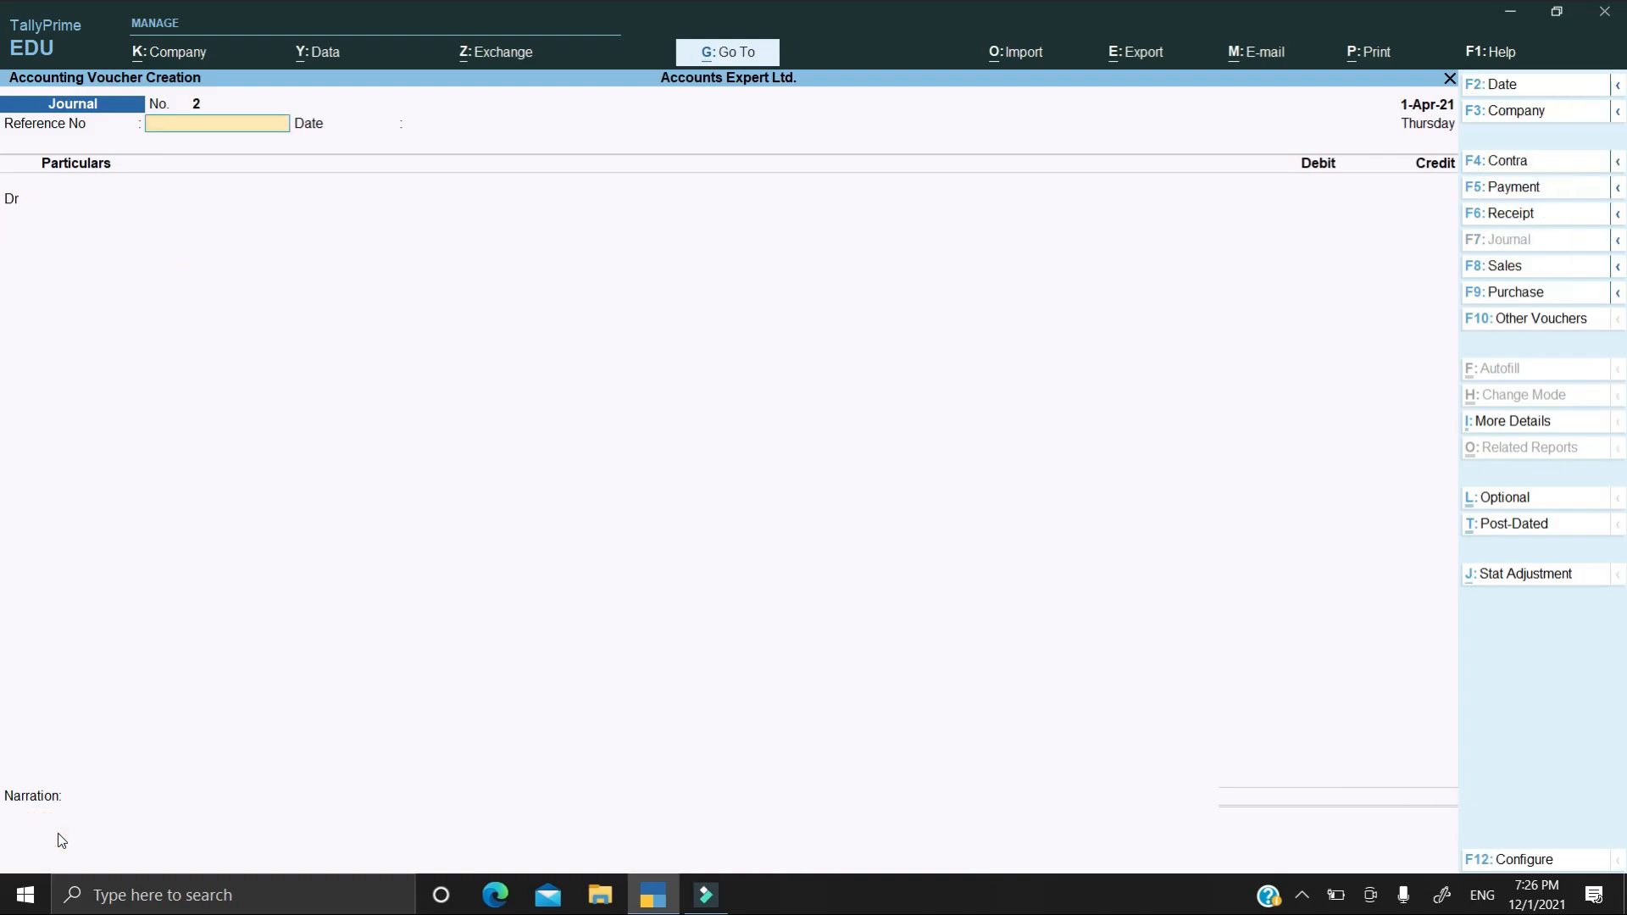
Step: Leave voucher creation and open the Day Book with its date left as is
{"action": "key", "text": "Escape"}
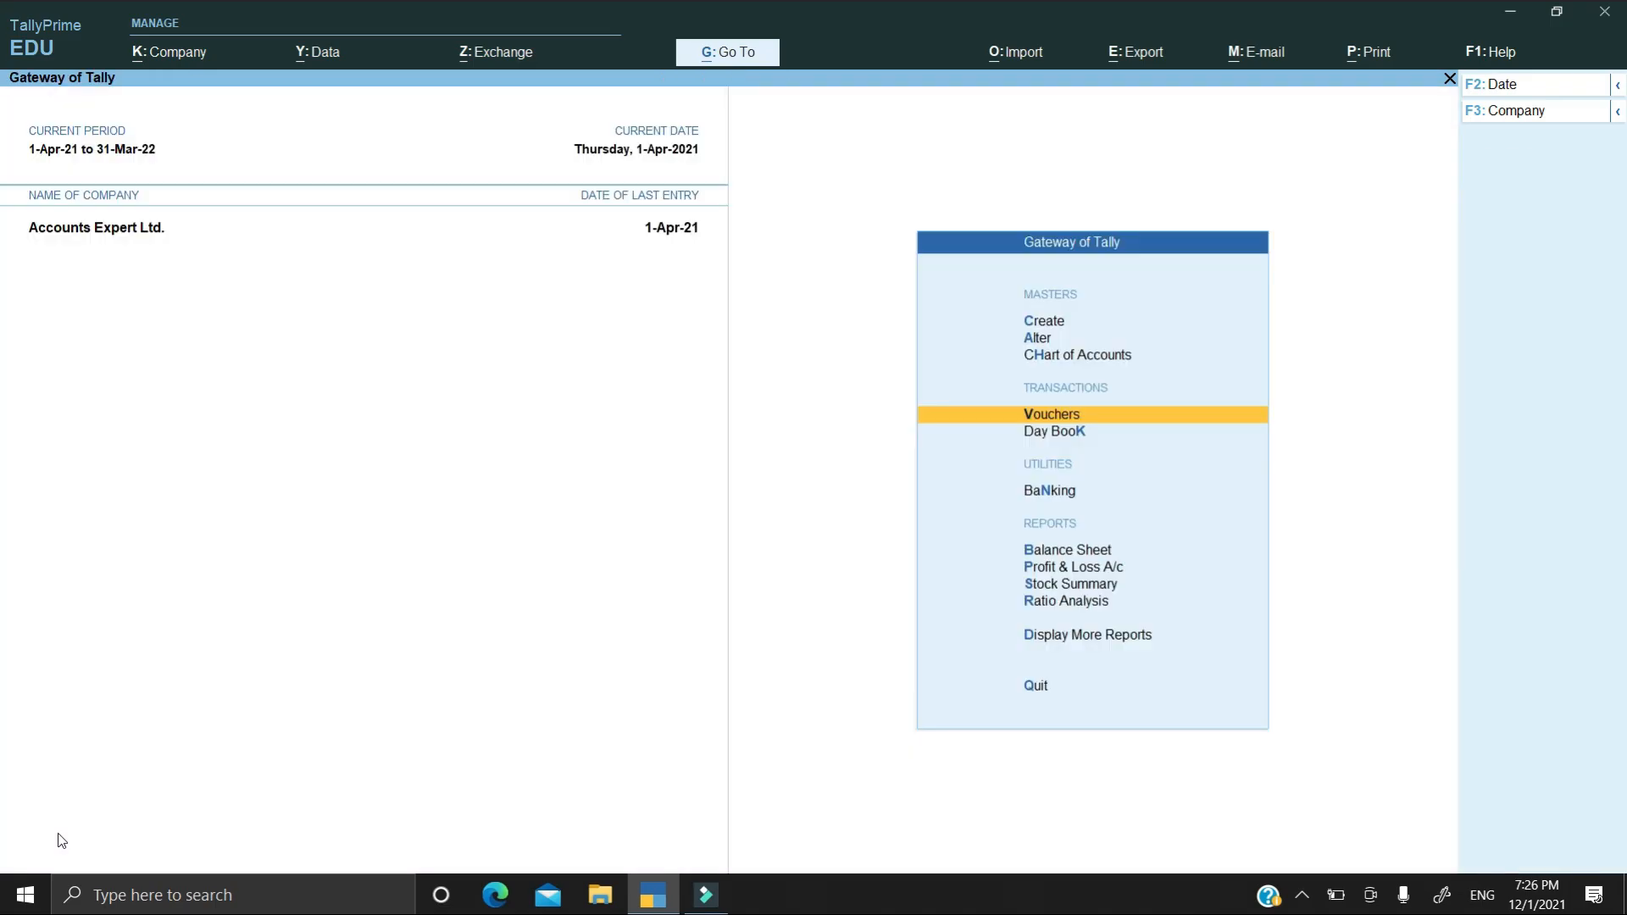
{"action": "key", "text": "Down"}
{"action": "key", "text": "Return"}
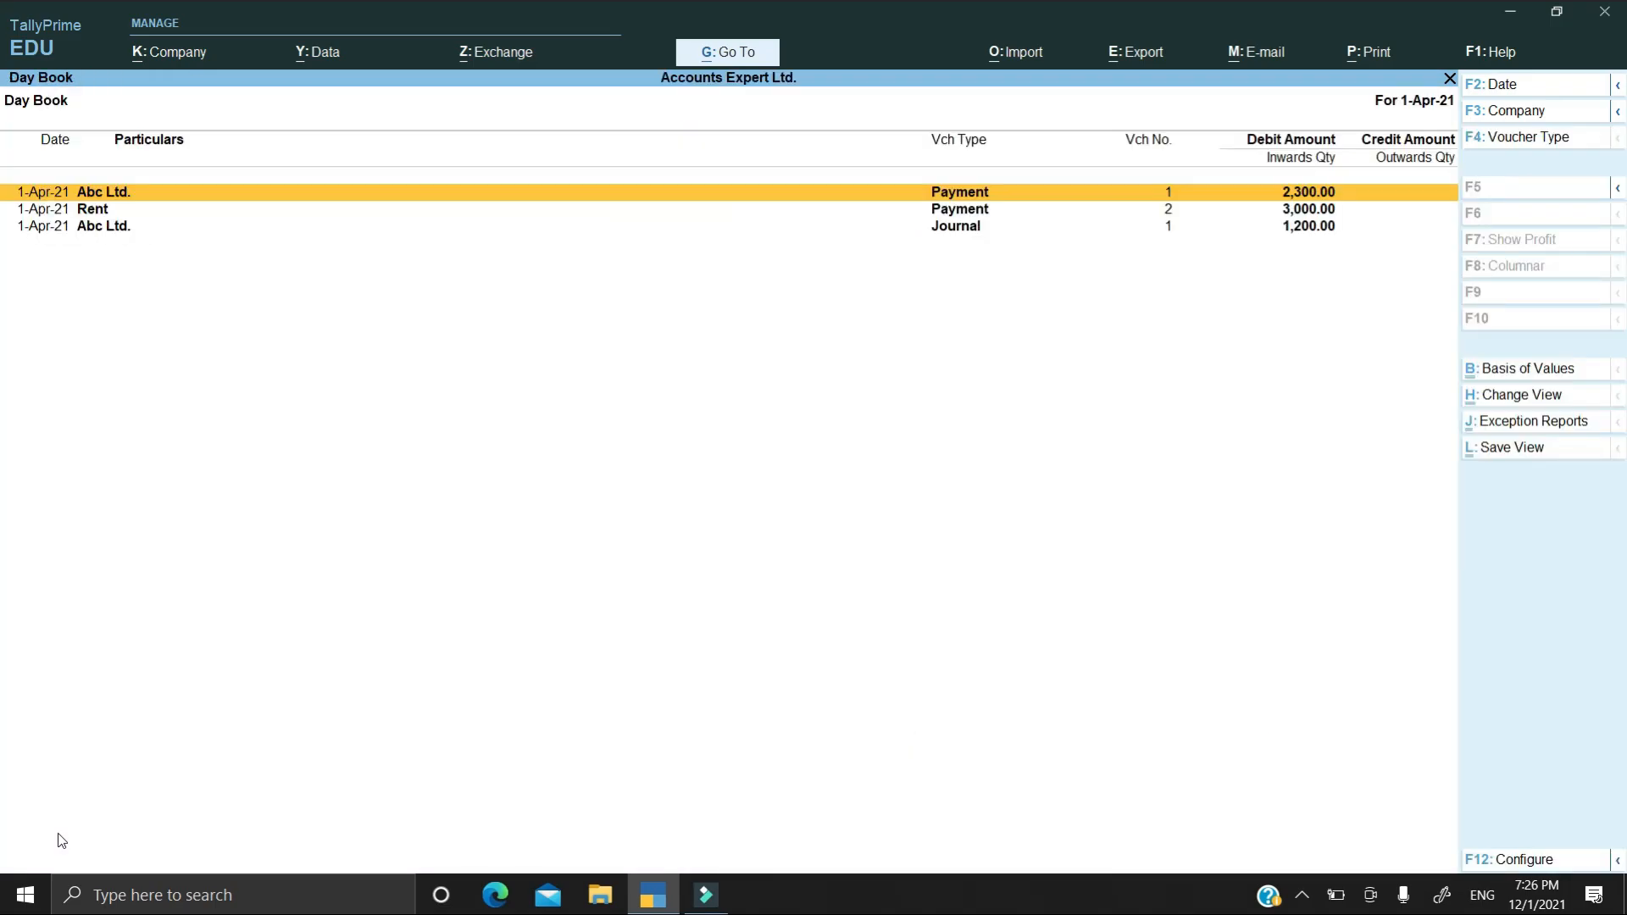
{"action": "key", "text": "F2"}
{"action": "key", "text": "Escape"}
Step: Try inserting a new voucher at the Journal entry in the Day Book and discard it
{"action": "key", "text": "Down"}
{"action": "key", "text": "Down"}
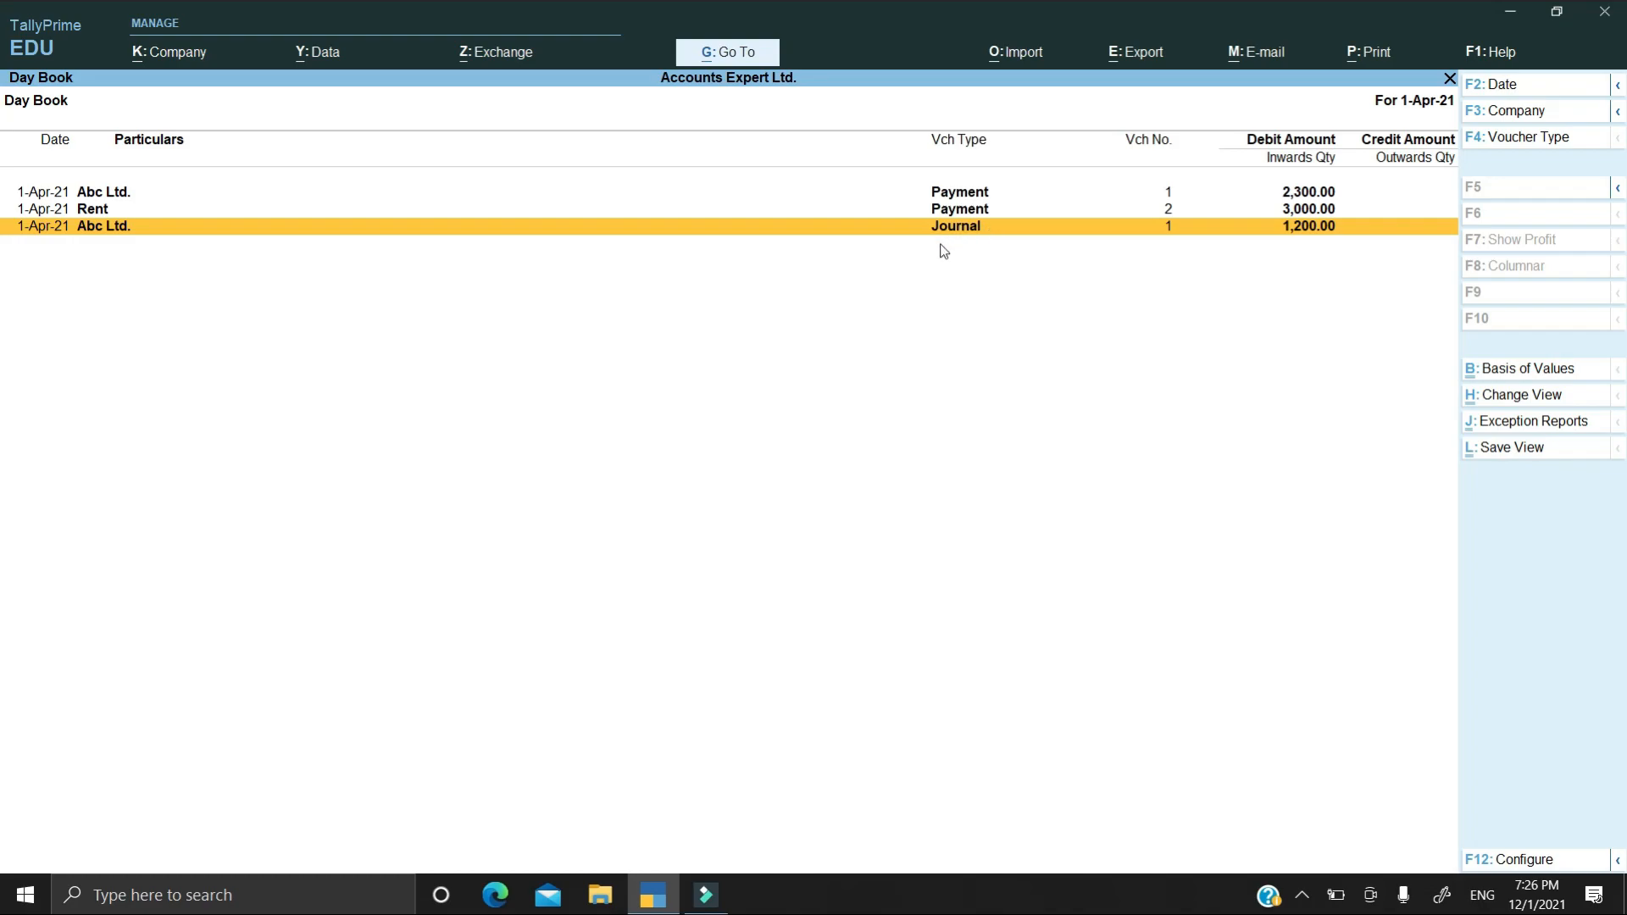
{"action": "key", "text": "alt+i"}
{"action": "key", "text": "alt+i"}
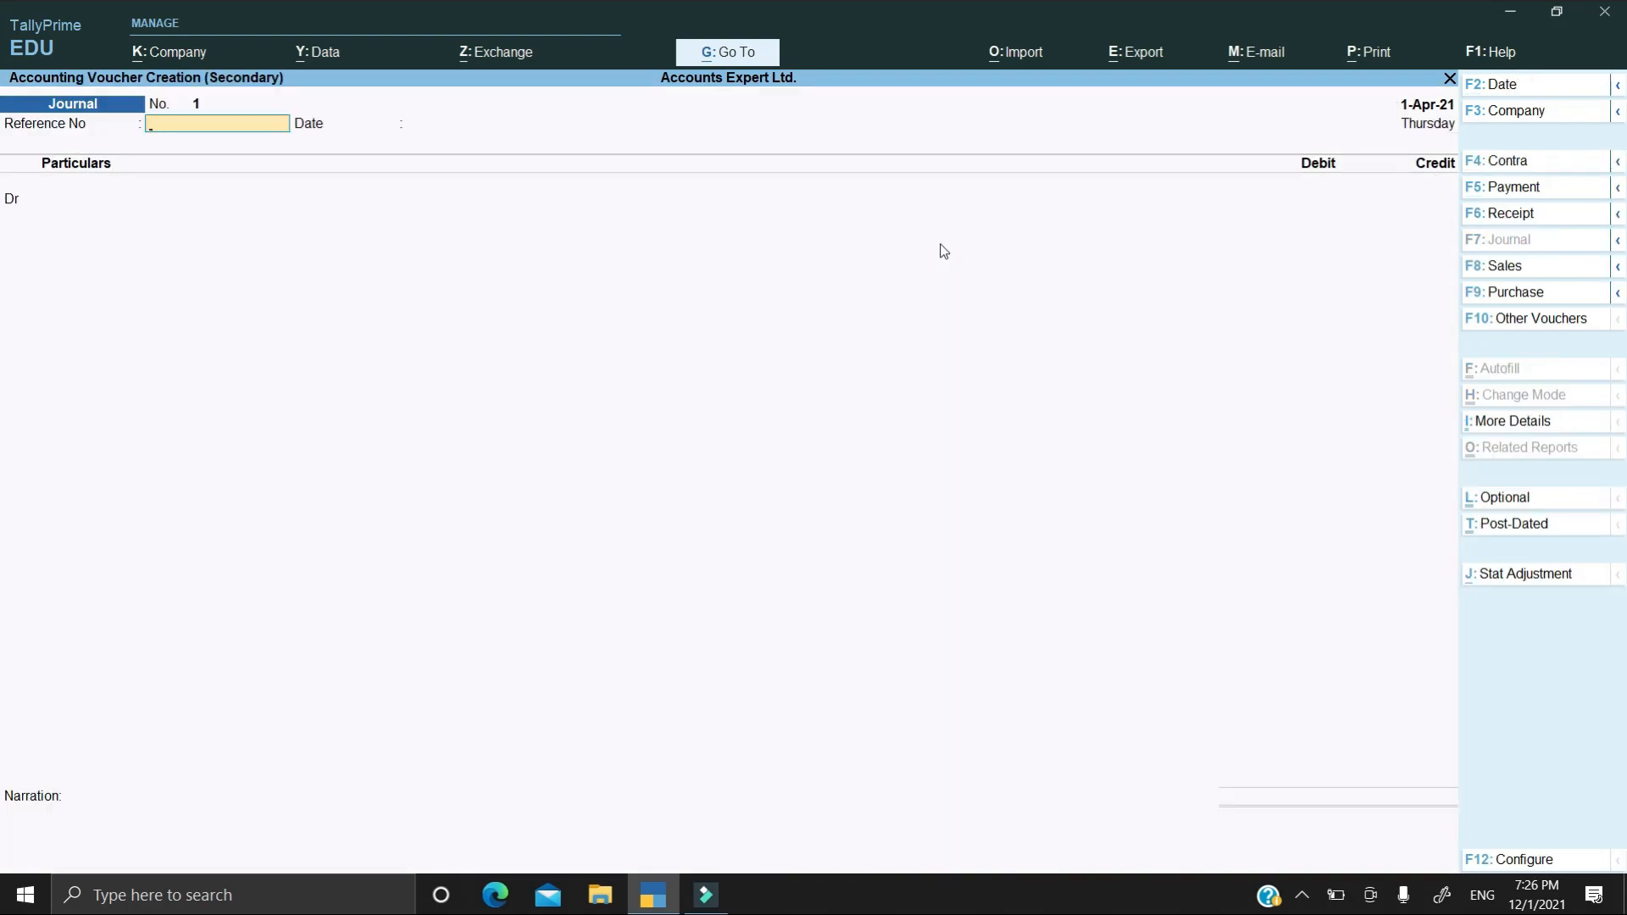
{"action": "key", "text": "Escape"}
{"action": "key", "text": "y"}
Step: Insert a new payment voucher at the Rent entry in the Day Book
{"action": "key", "text": "Up"}
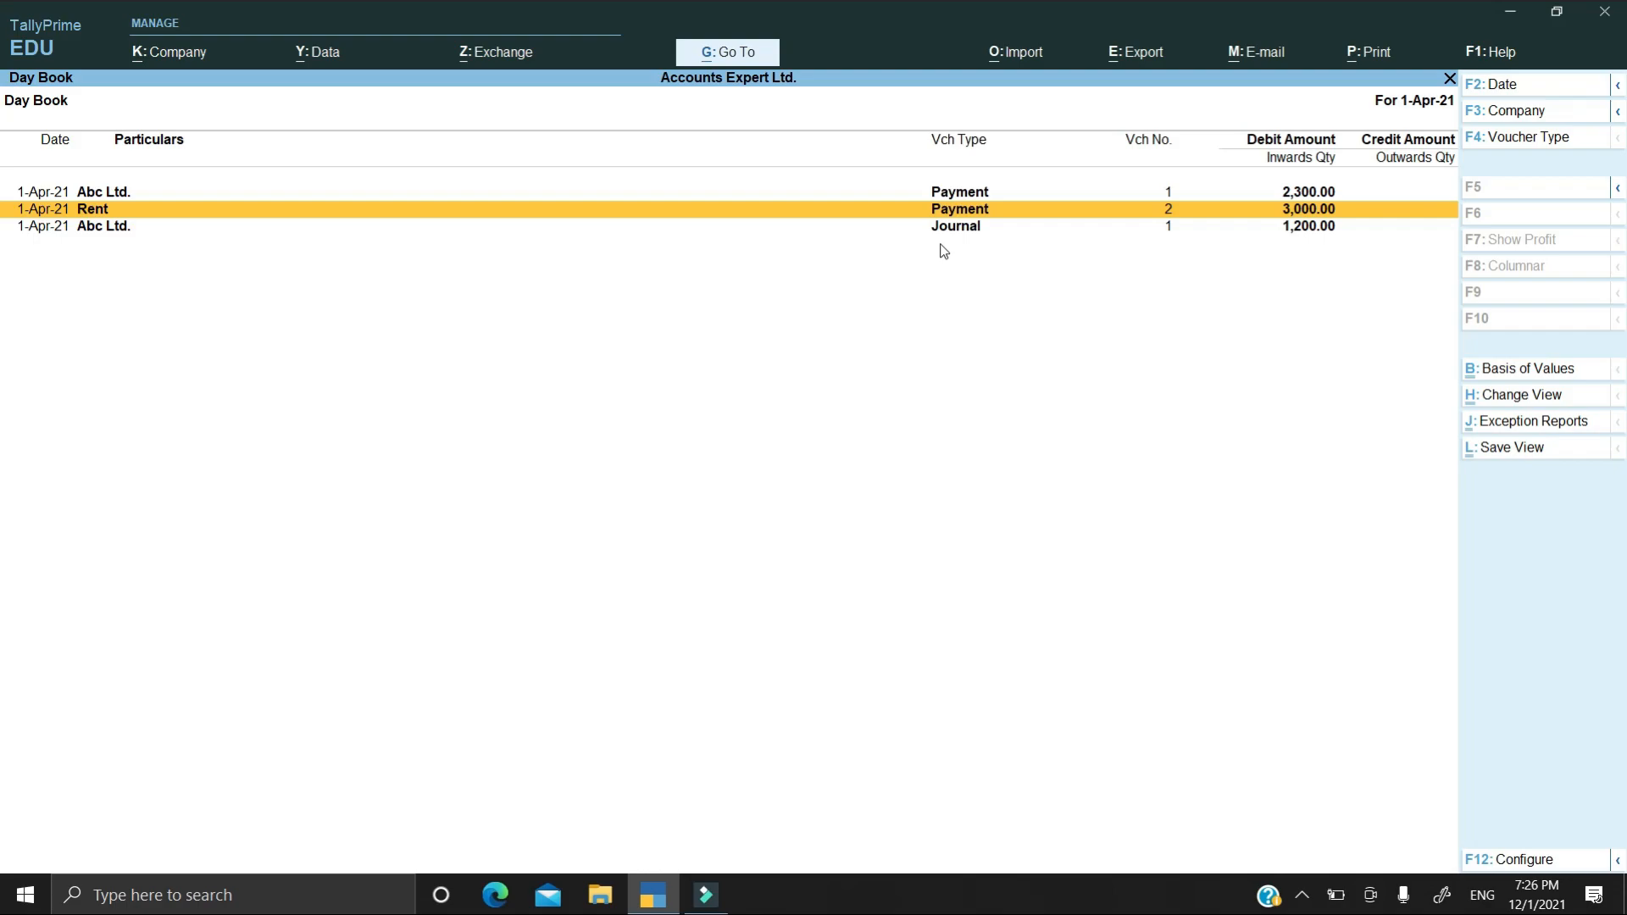
{"action": "key", "text": "alt"}
{"action": "key", "text": "alt+i"}
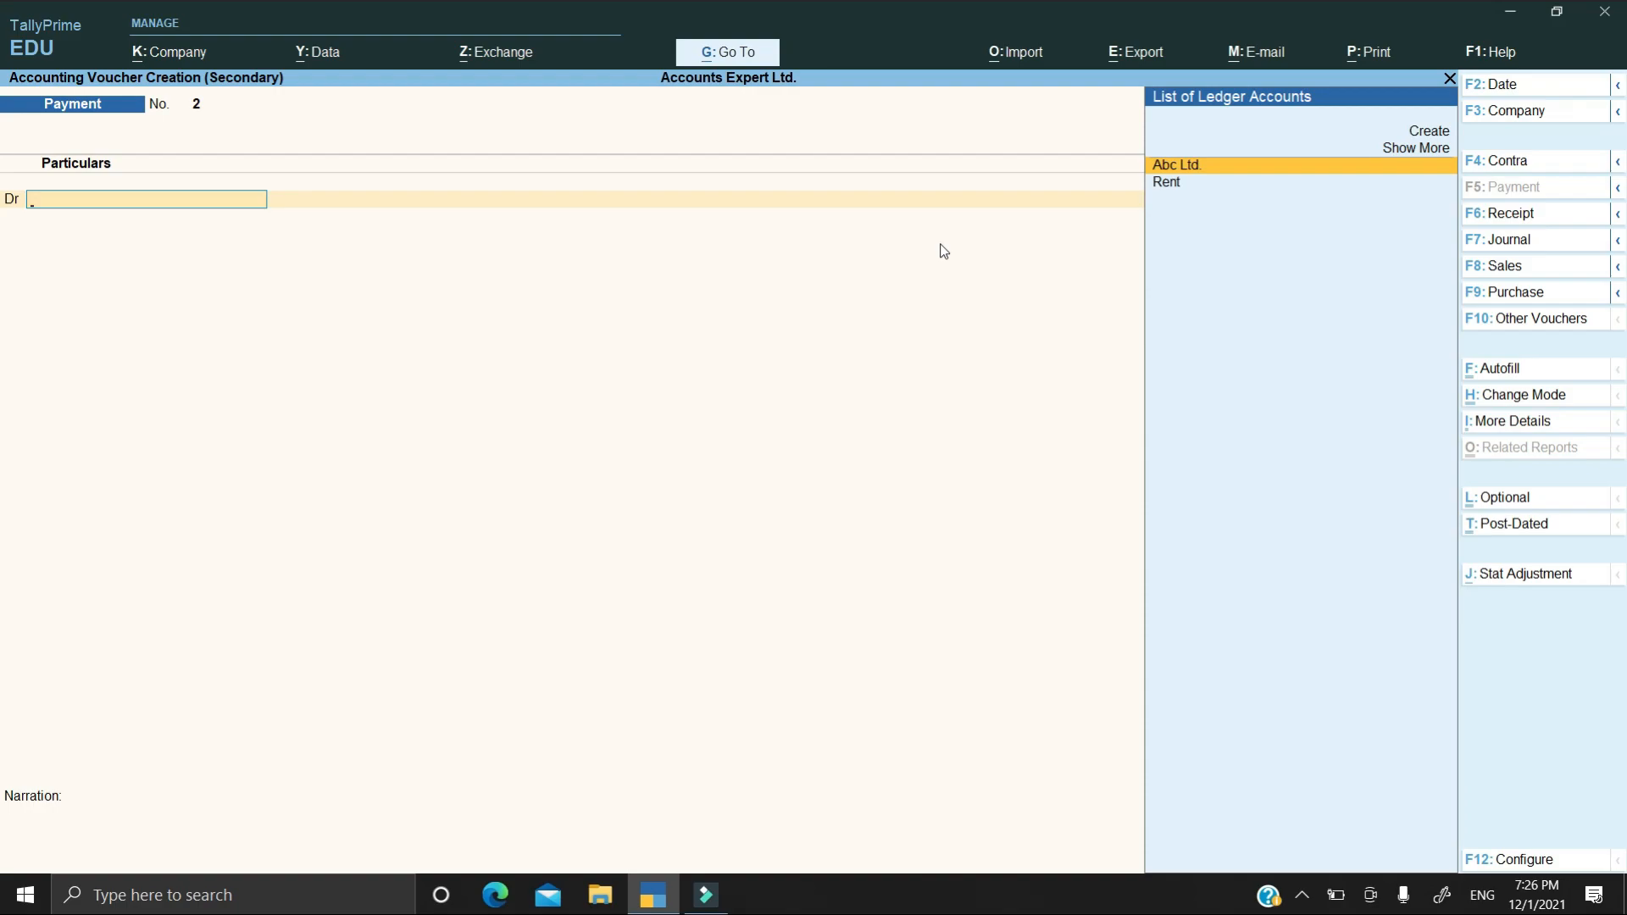
Step: Discard the unsaved payment voucher being inserted and leave the Day Book for the Gateway of Tally
{"action": "key", "text": "Escape"}
{"action": "key", "text": "y"}
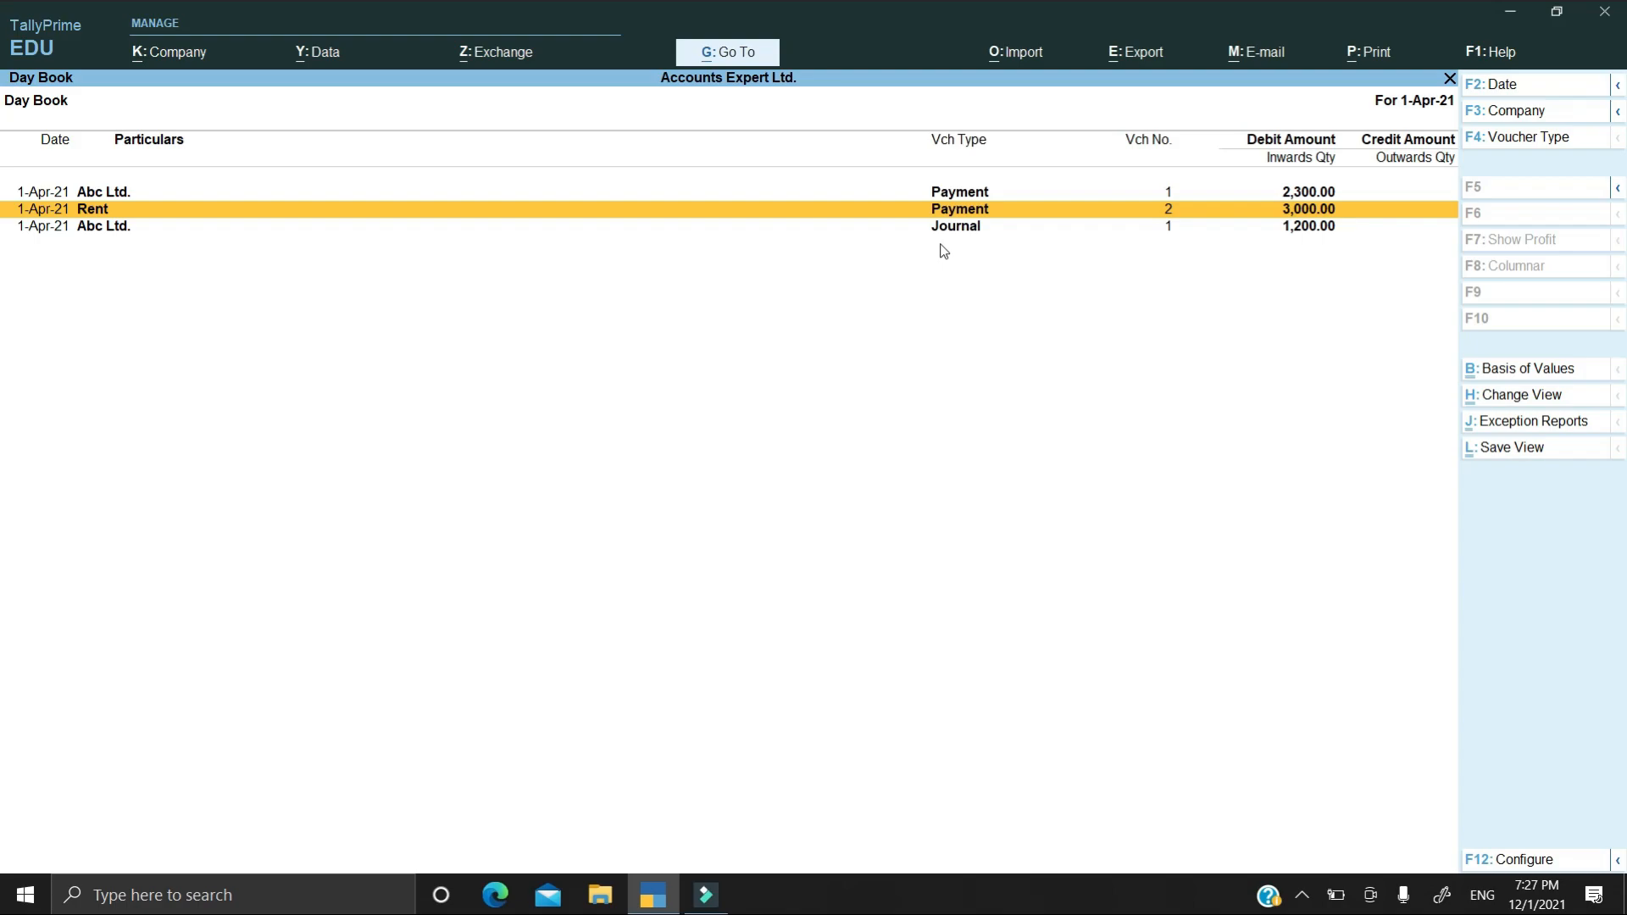
{"action": "key", "text": "Escape"}
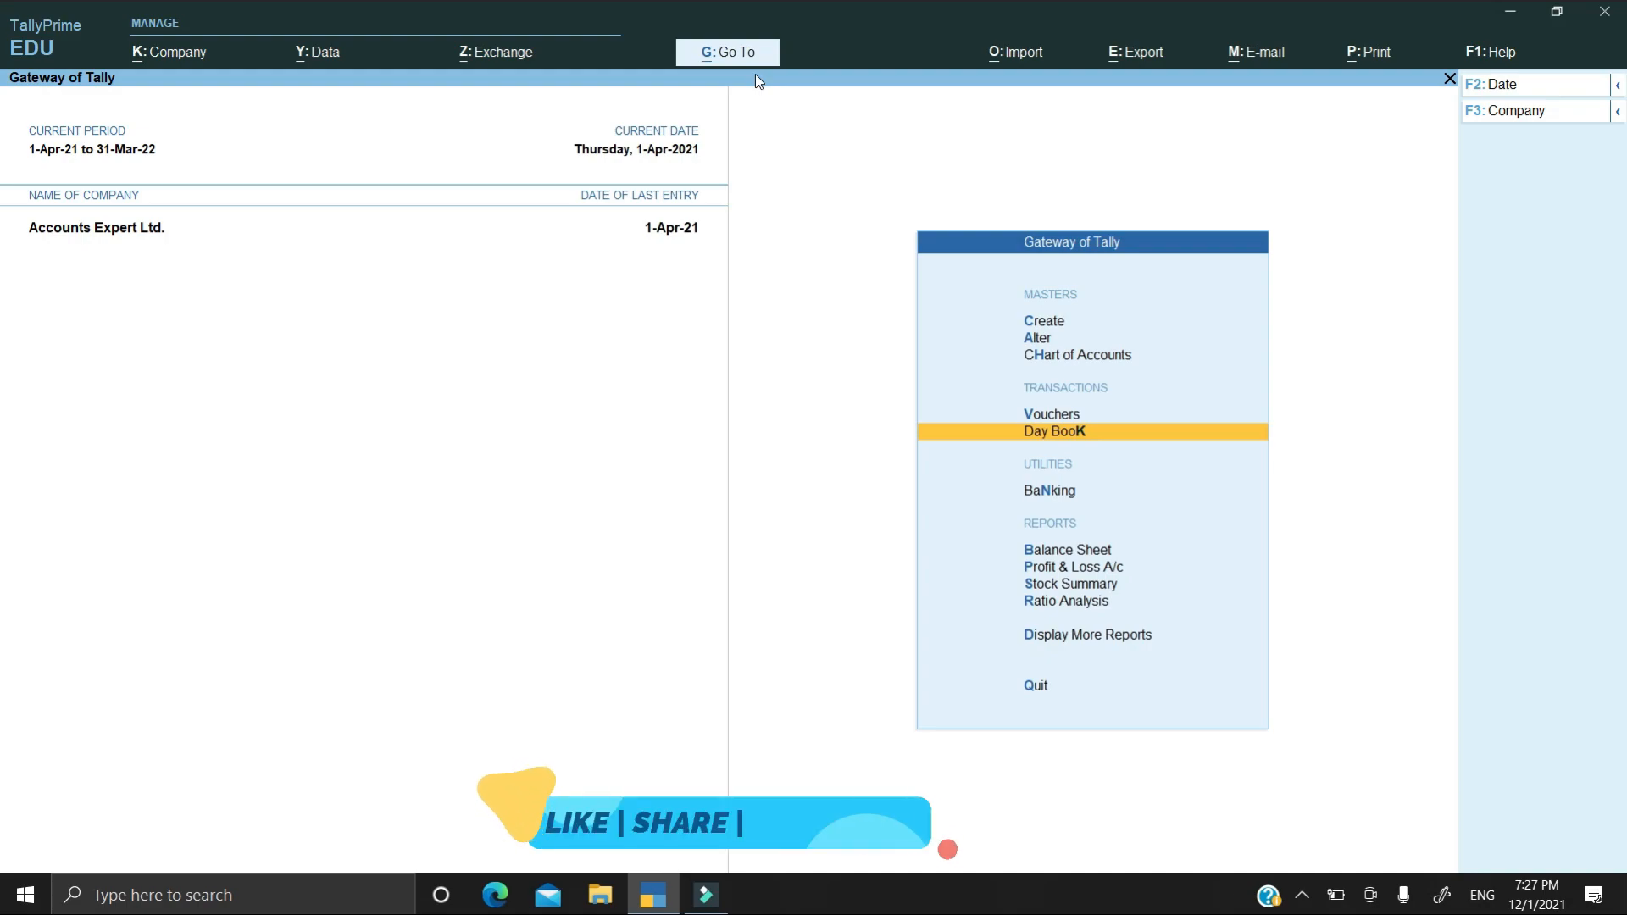
Step: Open the Balance Sheet report from the Gateway of Tally
{"action": "key", "text": "Up"}
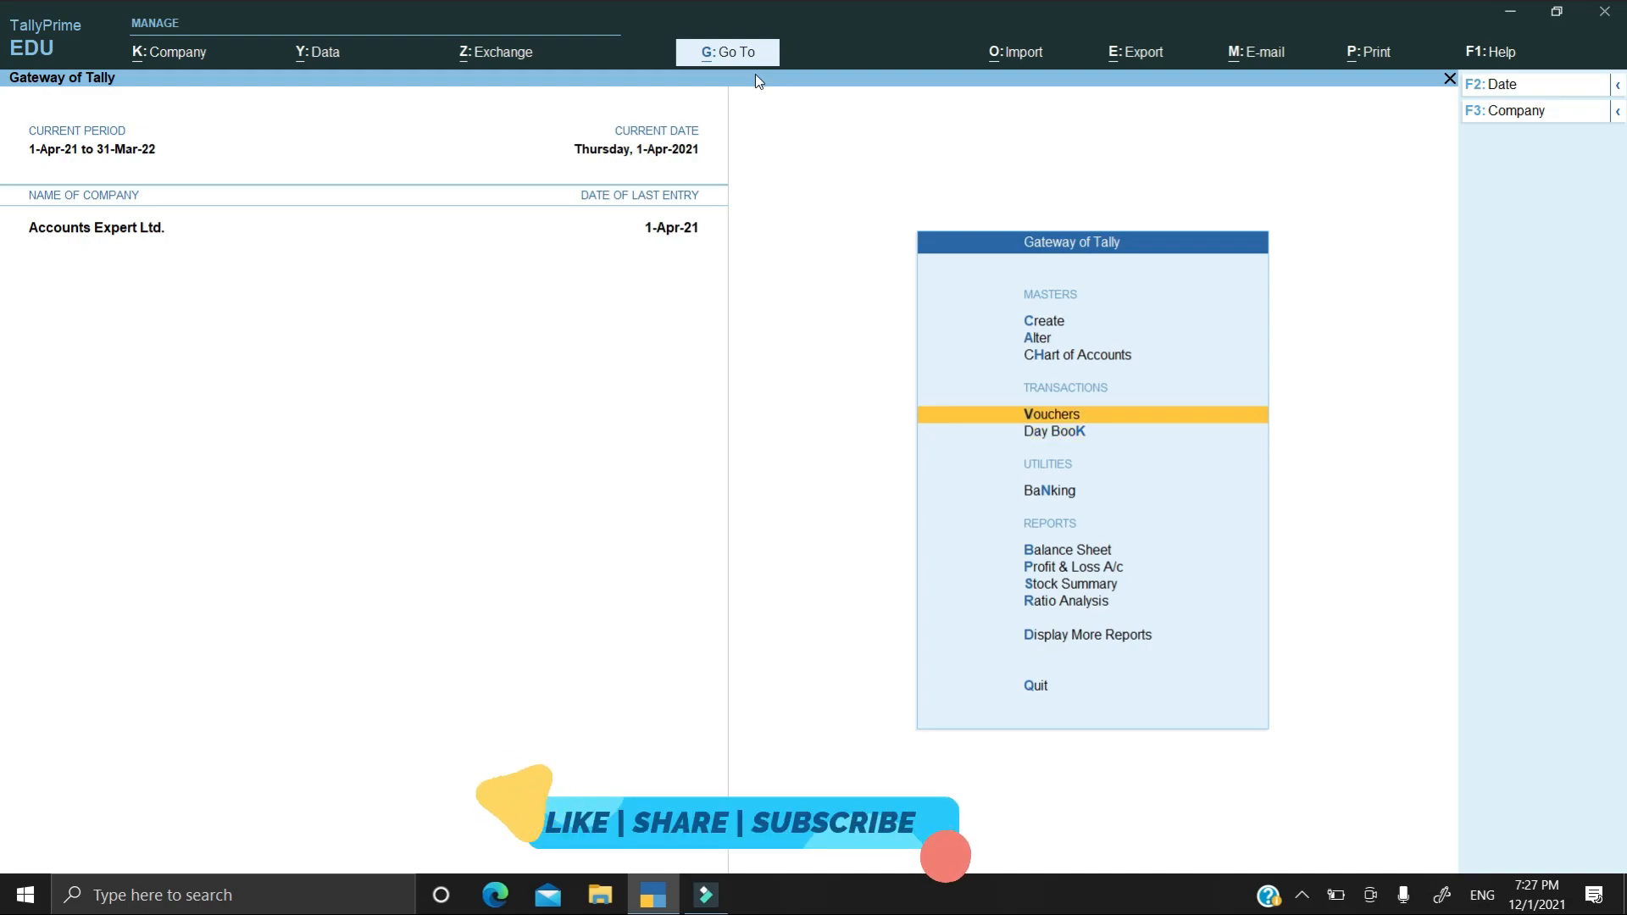
{"action": "key", "text": "Down"}
{"action": "key", "text": "Down"}
{"action": "key", "text": "Down"}
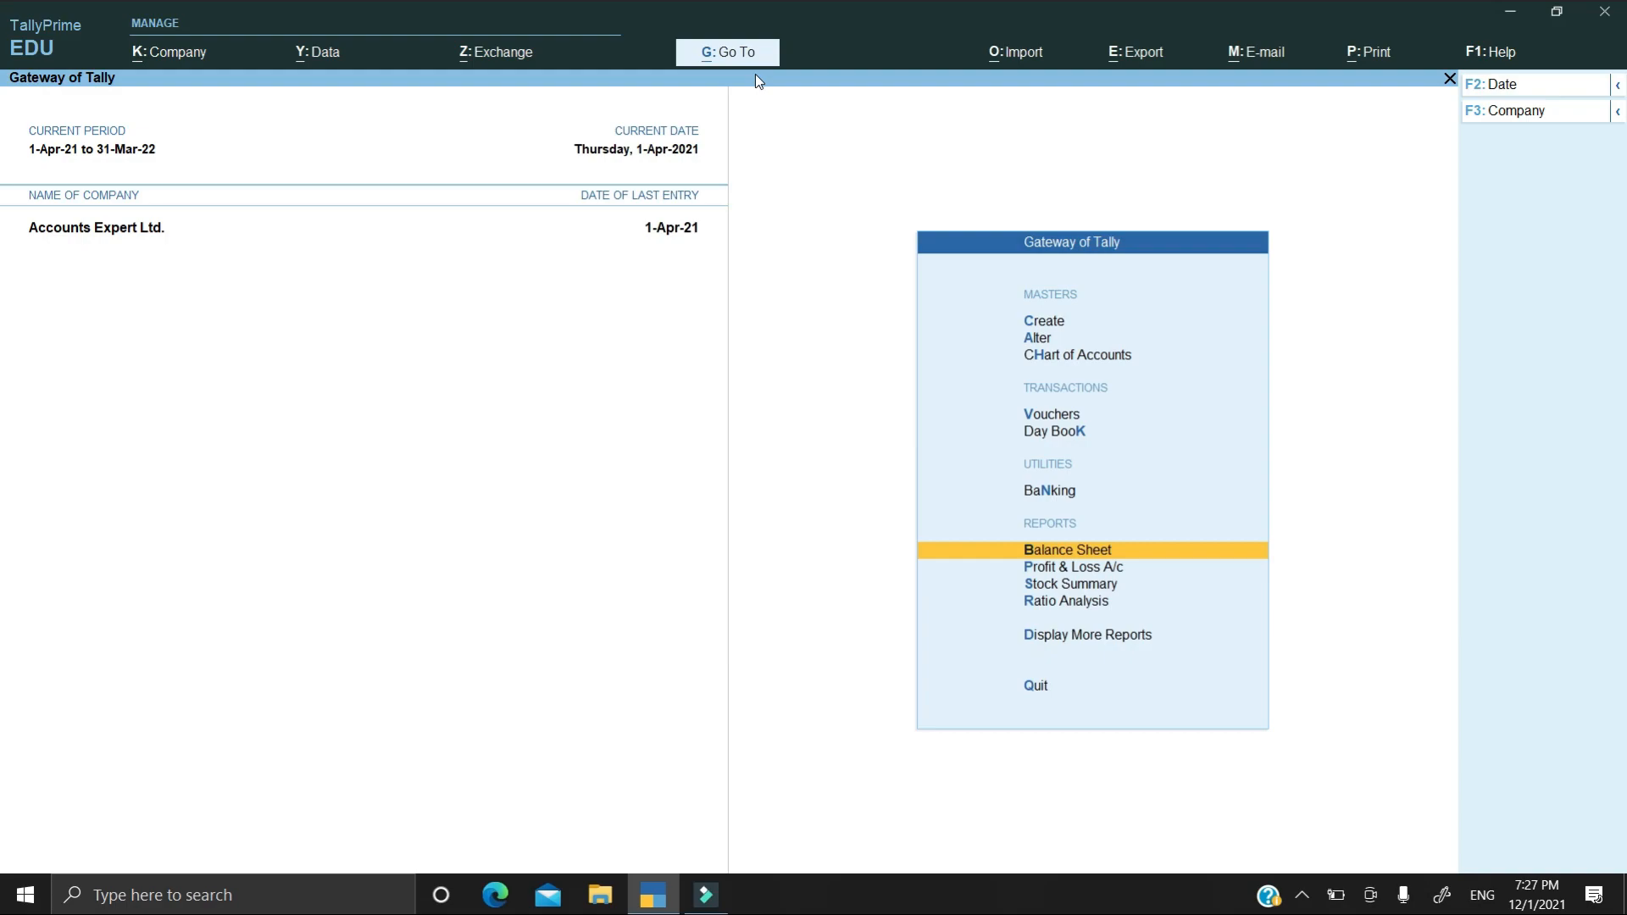
{"action": "key", "text": "Return"}
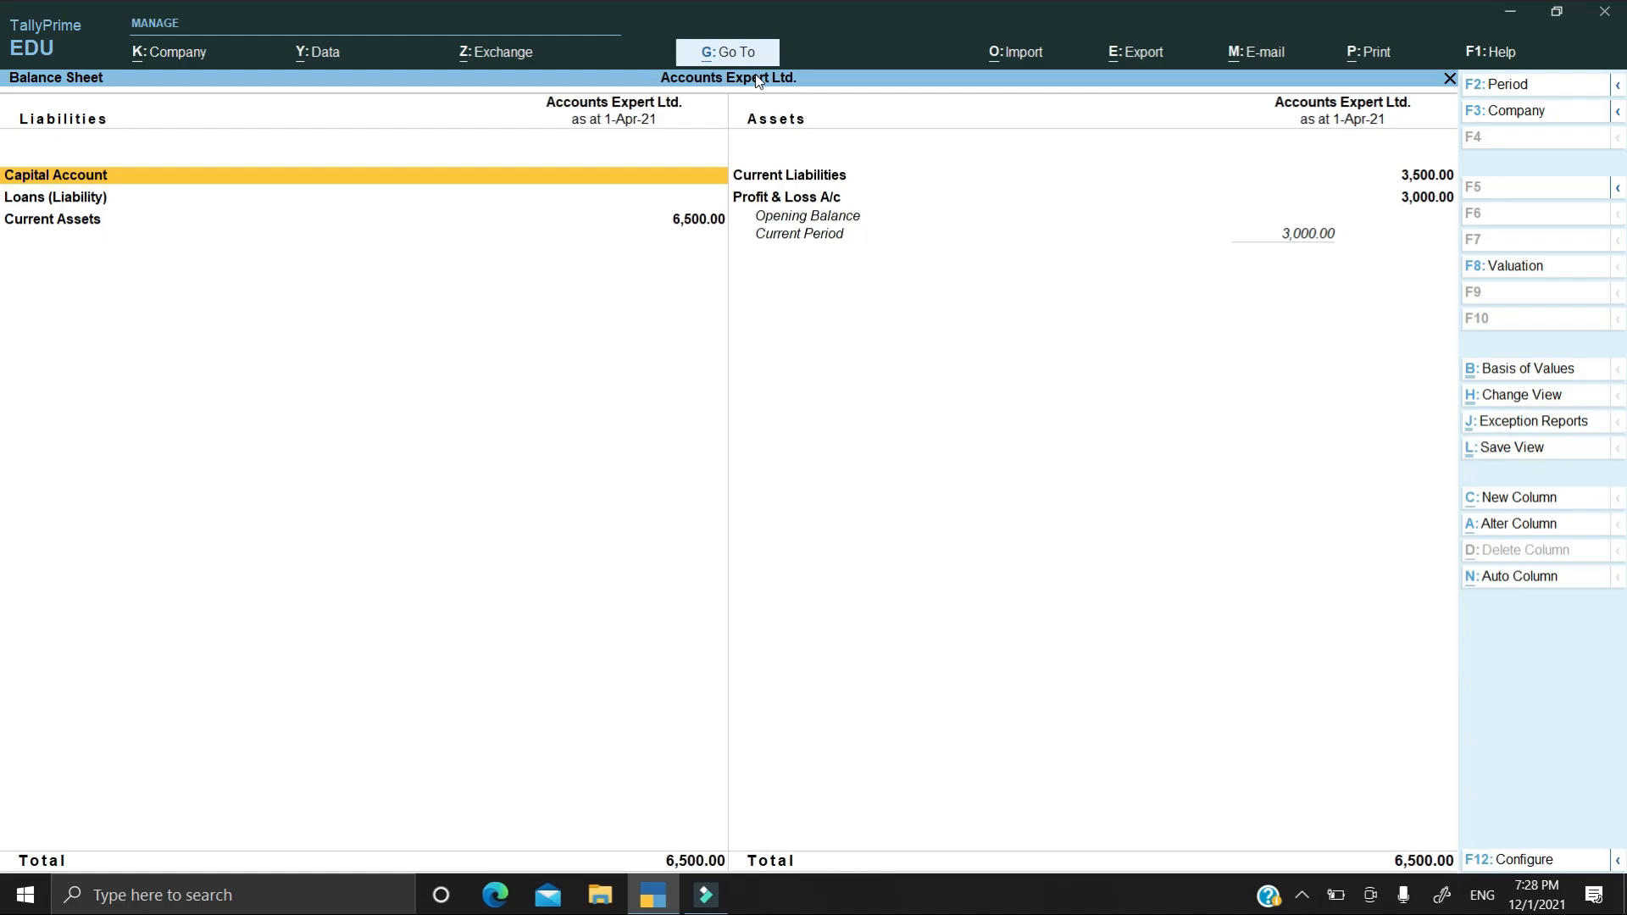
Step: Close the Balance Sheet, move back to Vouchers in the Gateway of Tally, and reopen the Balance Sheet directly
{"action": "key", "text": "Escape"}
{"action": "key", "text": "Up"}
{"action": "key", "text": "Up"}
{"action": "key", "text": "Up"}
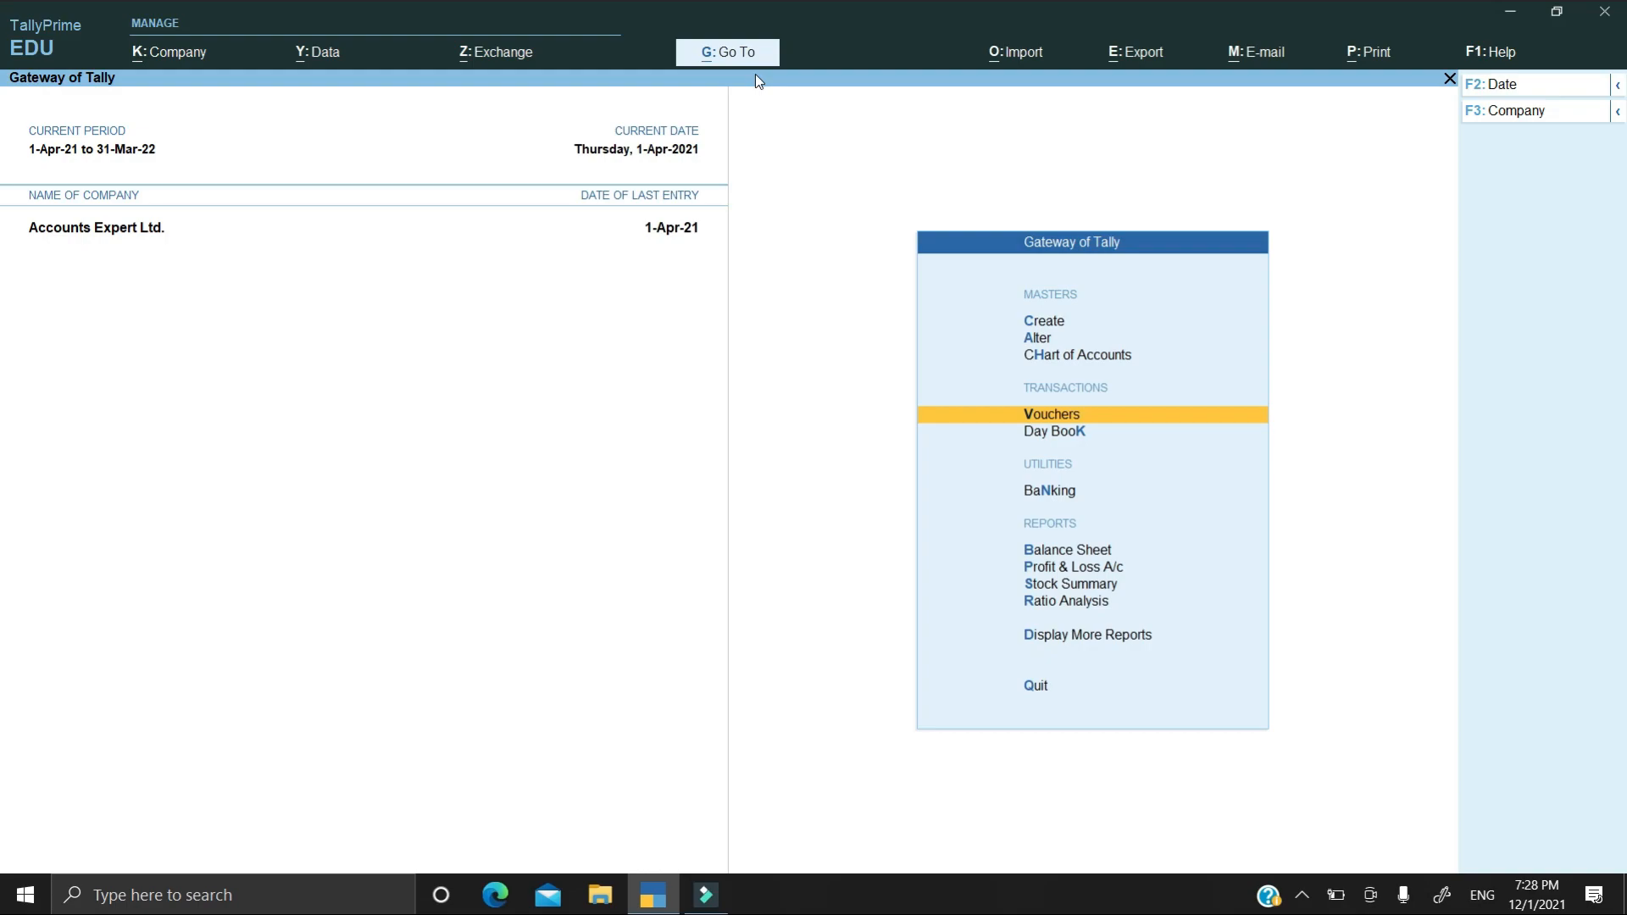
{"action": "key", "text": "b"}
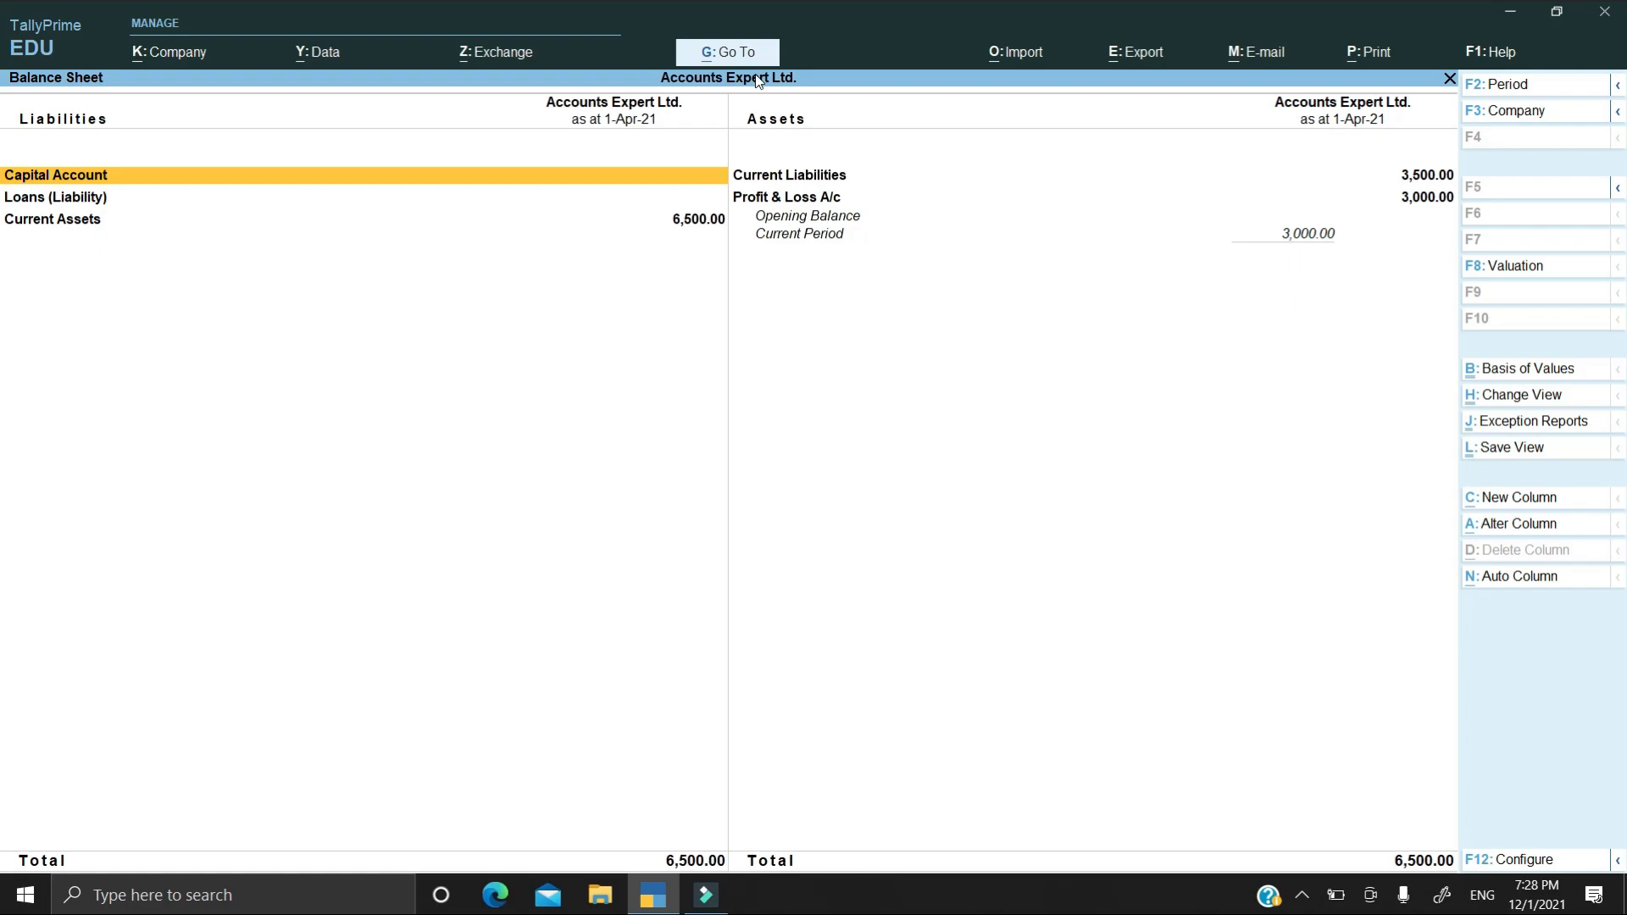
Step: Use Go To from the Balance Sheet to start creating a voucher without closing the report
{"action": "key", "text": "alt"}
{"action": "key", "text": "alt"}
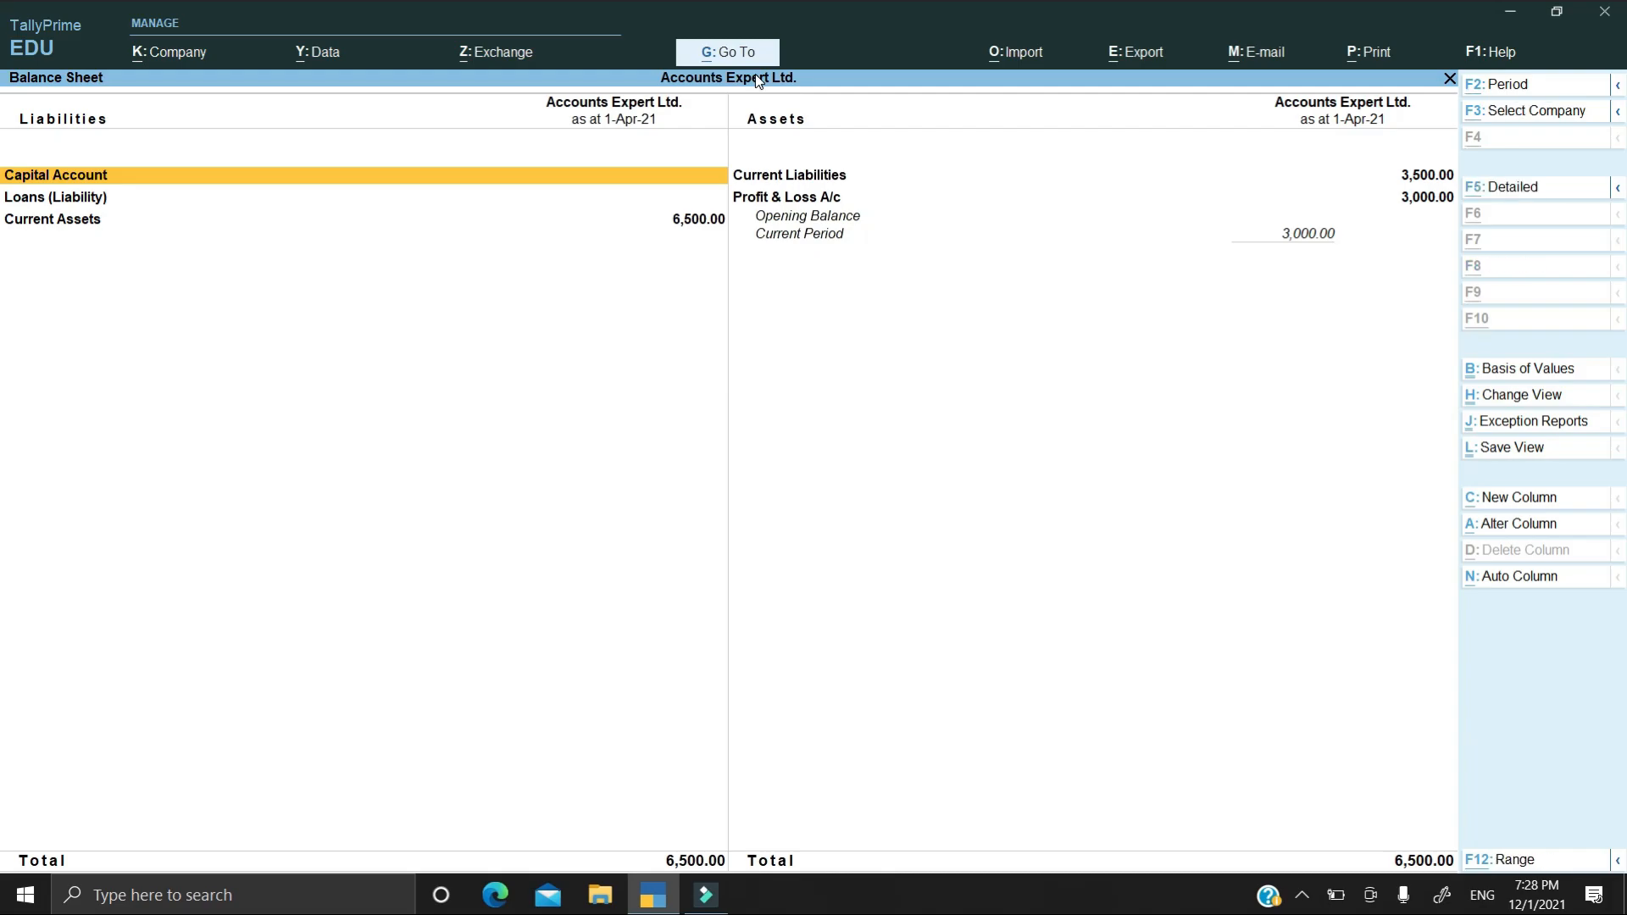
{"action": "key", "text": "alt+g"}
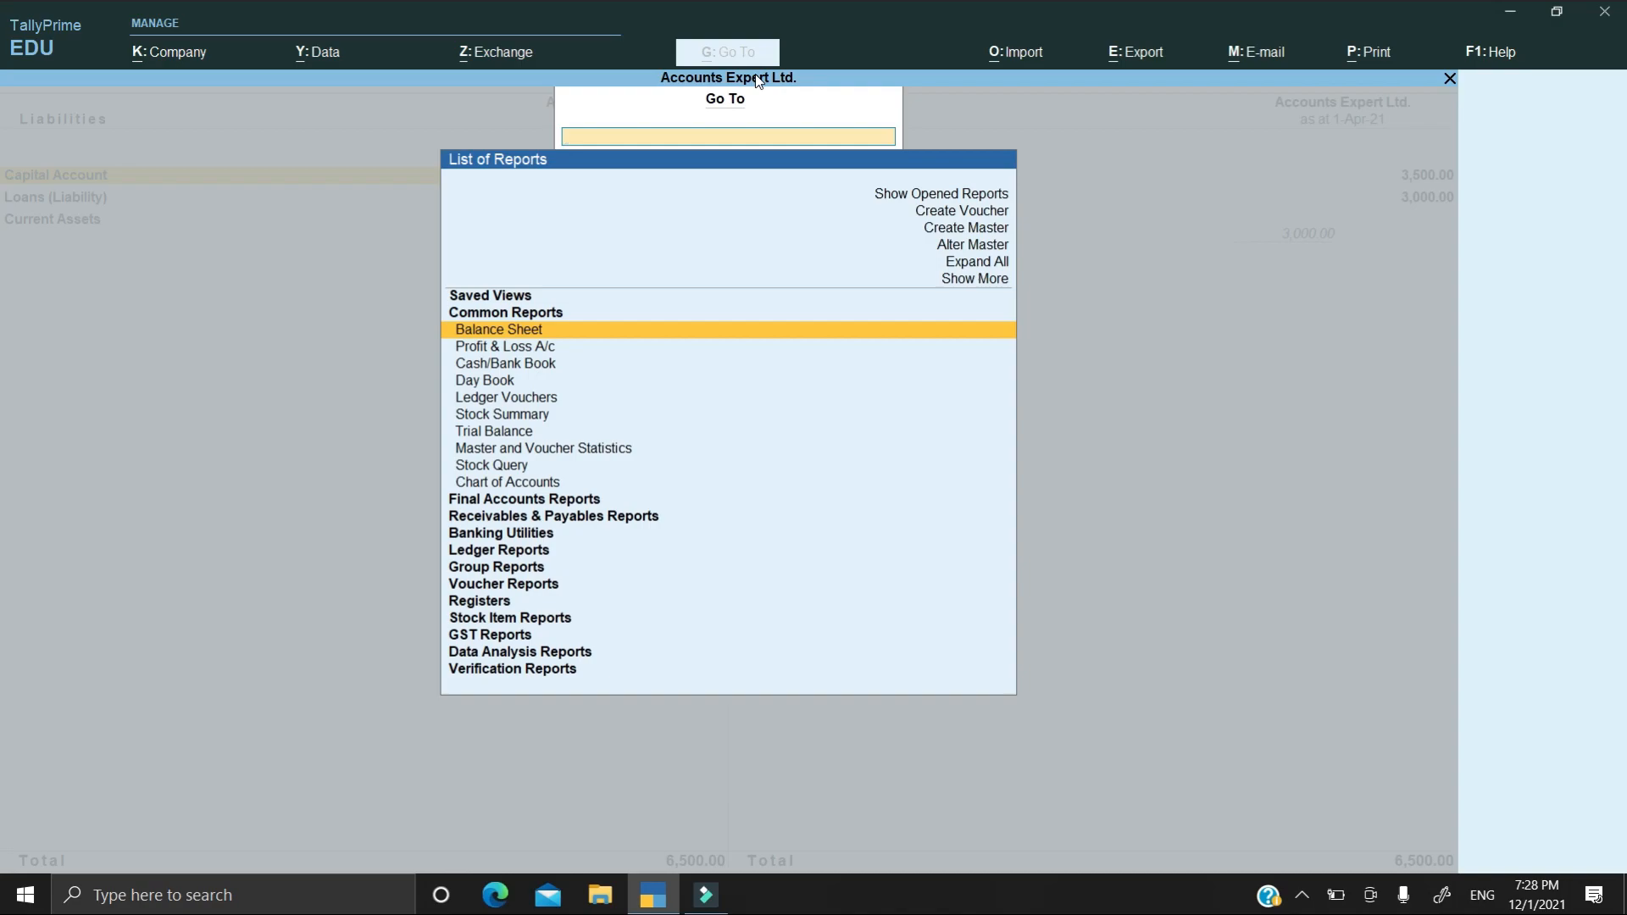
{"action": "key", "text": "Up"}
{"action": "key", "text": "Up"}
{"action": "key", "text": "Up"}
{"action": "key", "text": "Up"}
{"action": "key", "text": "Up"}
{"action": "key", "text": "Up"}
{"action": "key", "text": "Up"}
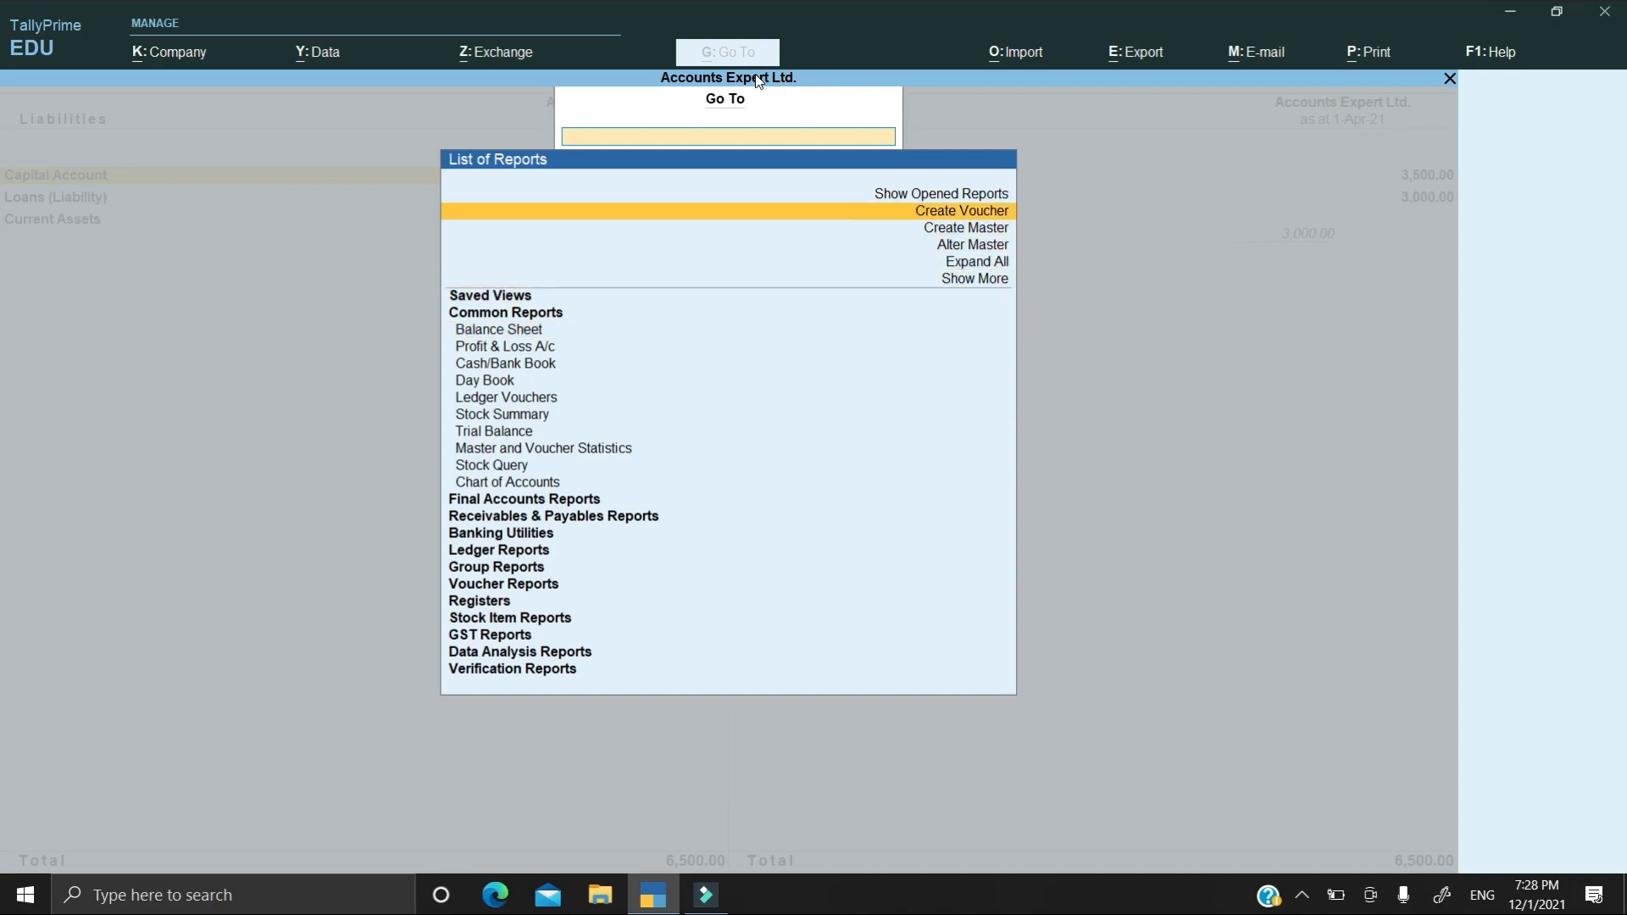
{"action": "key", "text": "Return"}
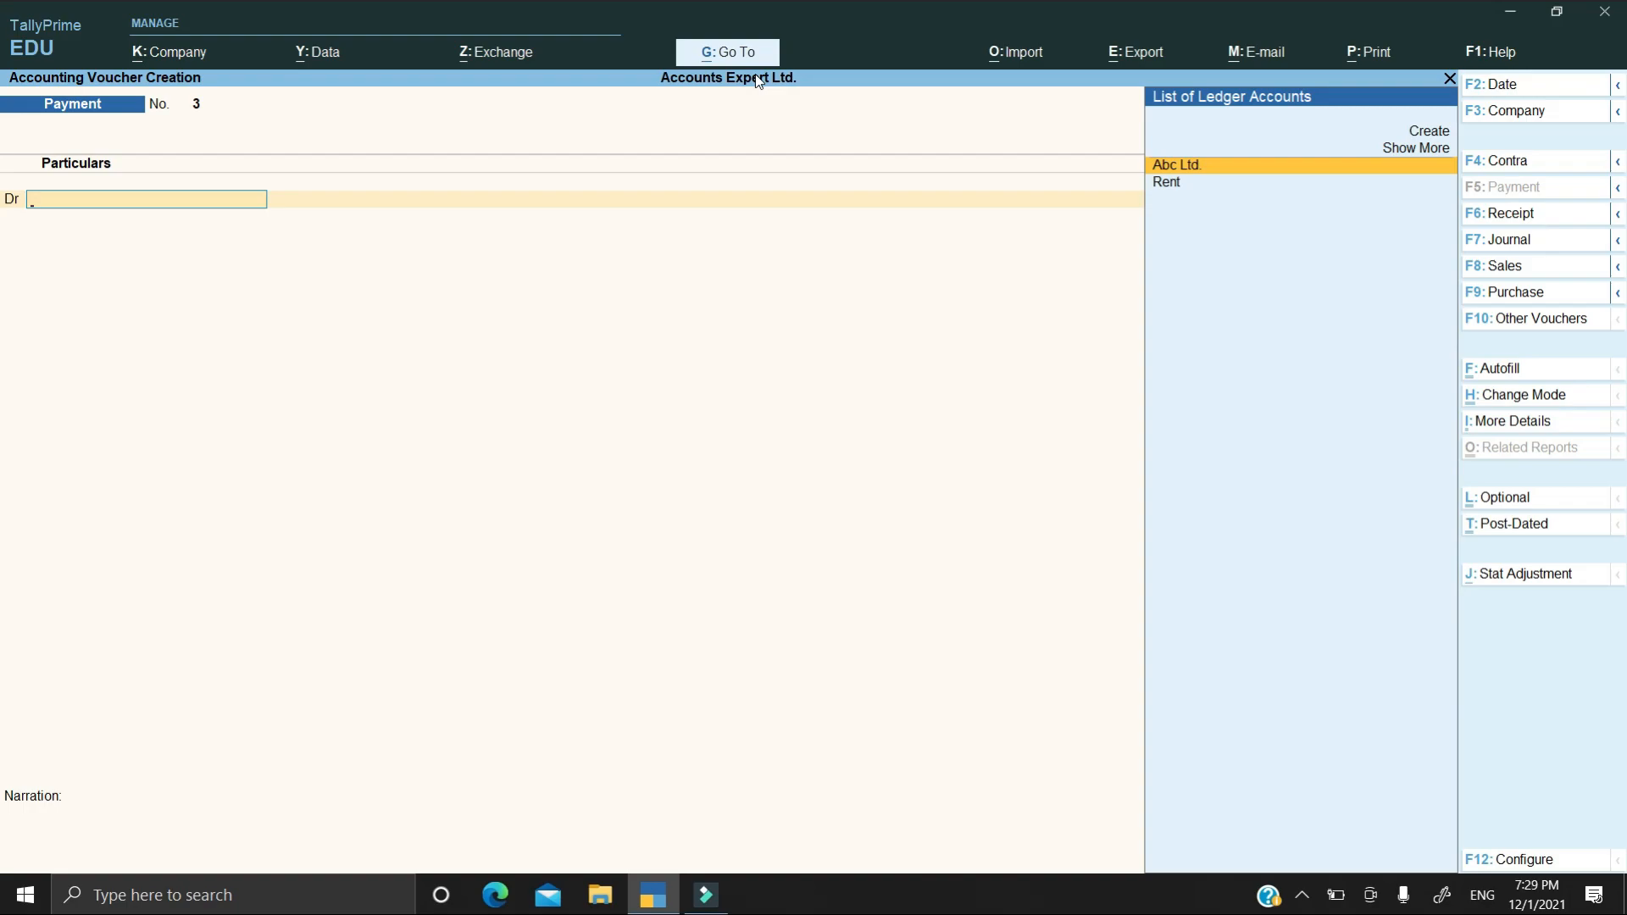
Step: Save a payment voucher debiting Abc Ltd. with 4,656 against Cash and return to the Balance Sheet
{"action": "key", "text": "Return"}
{"action": "type", "text": "4656"}
{"action": "key", "text": "Return"}
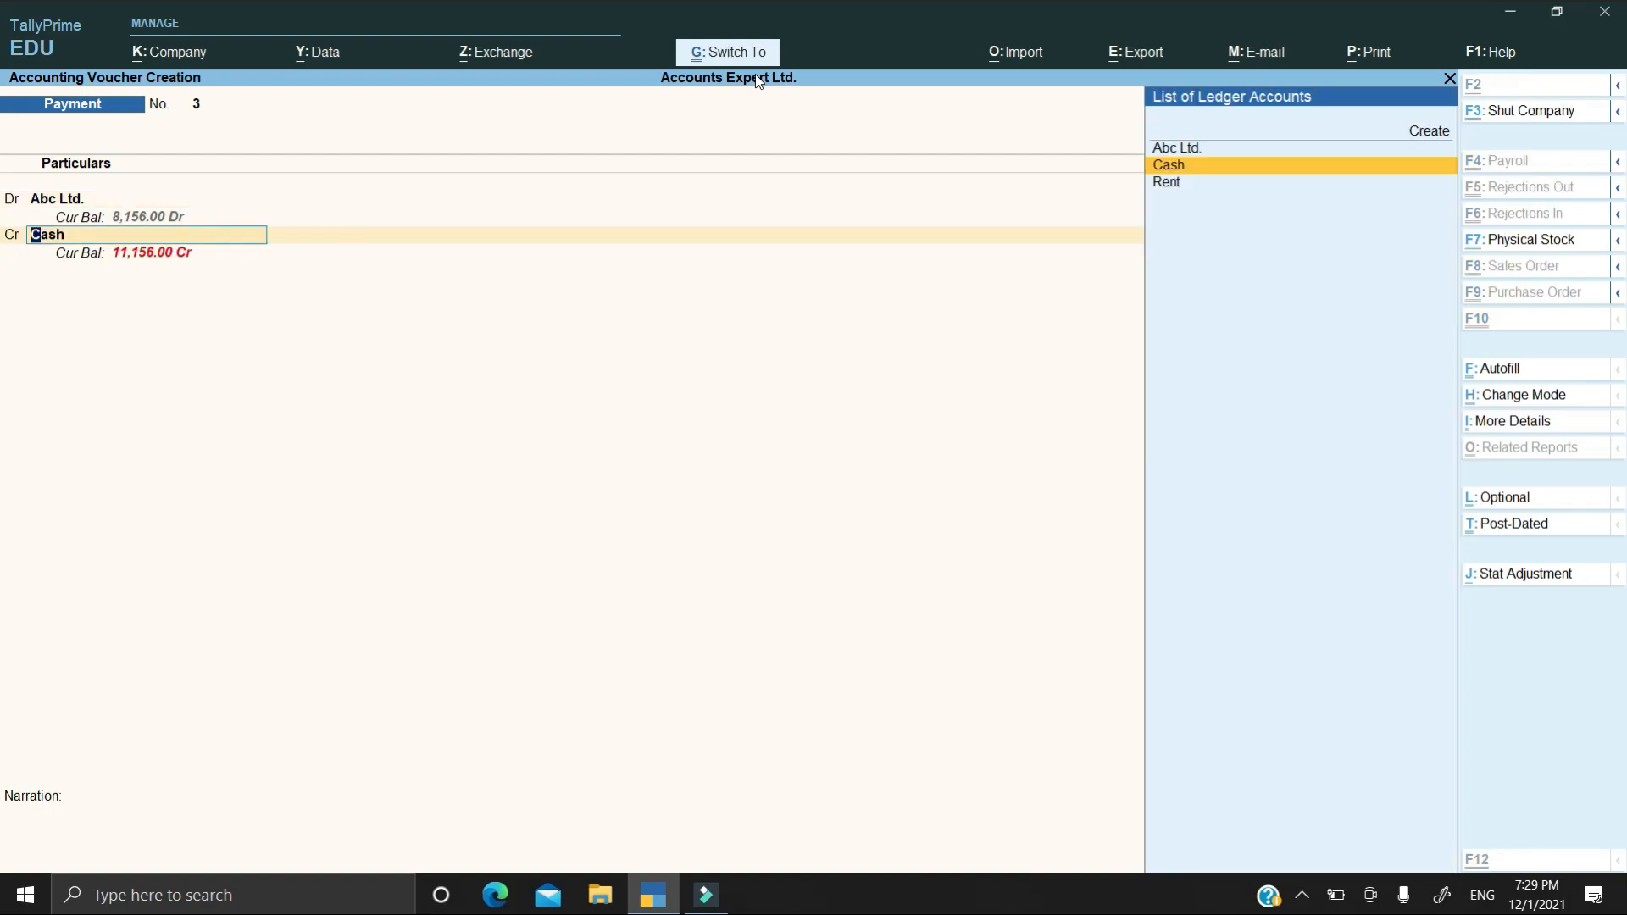
{"action": "key", "text": "ctrl+a"}
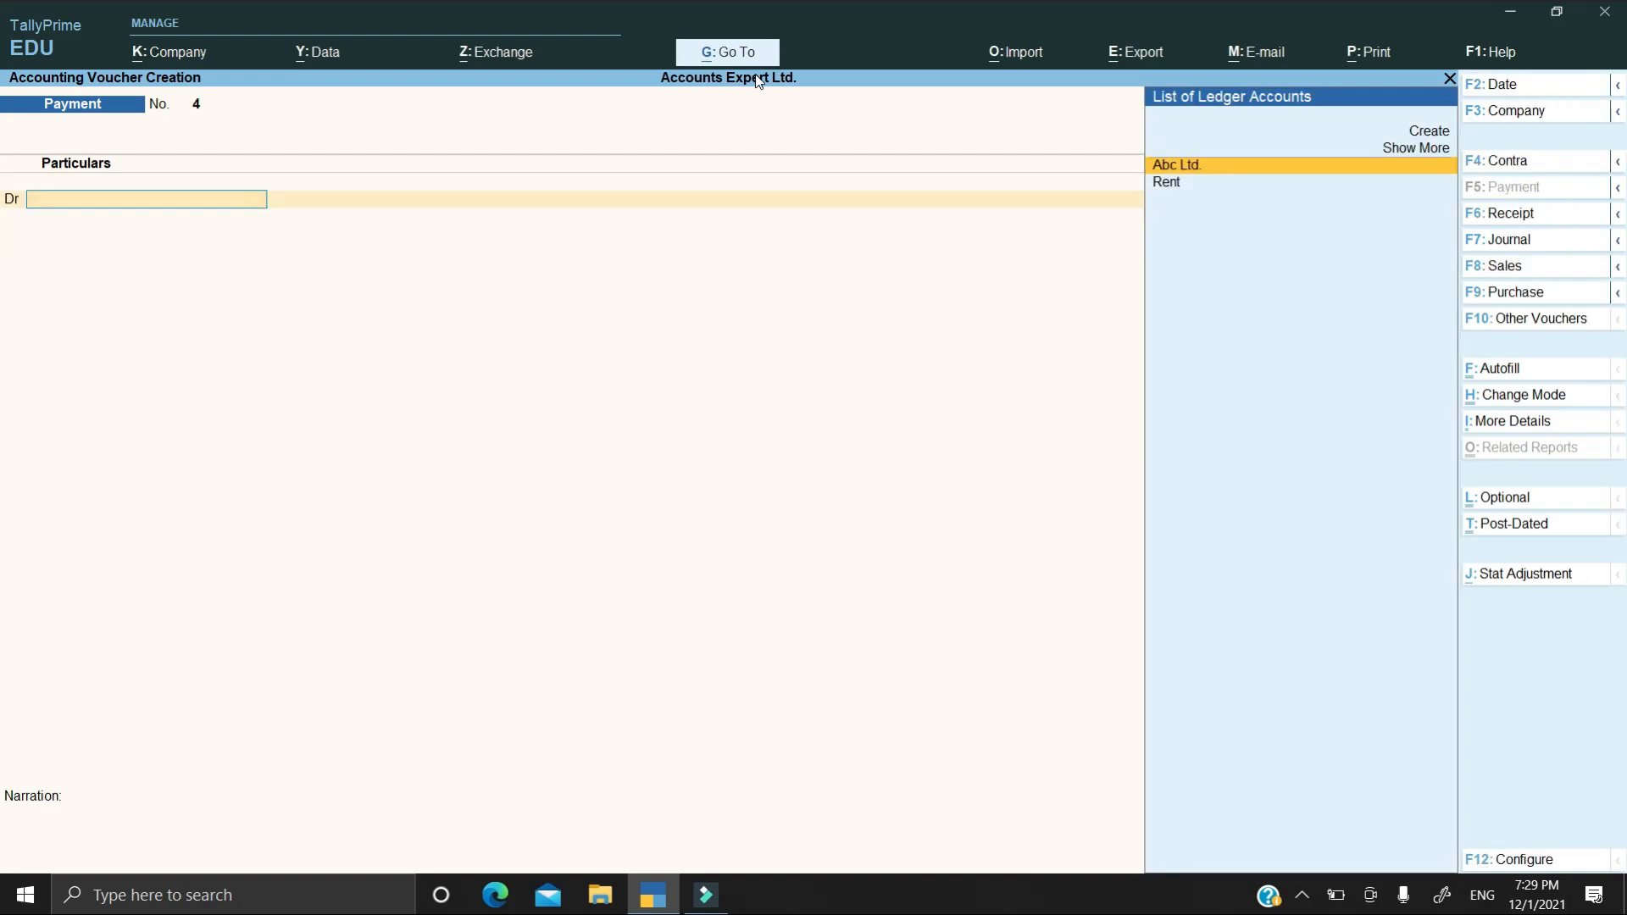
{"action": "key", "text": "Escape"}
{"action": "key", "text": "y"}
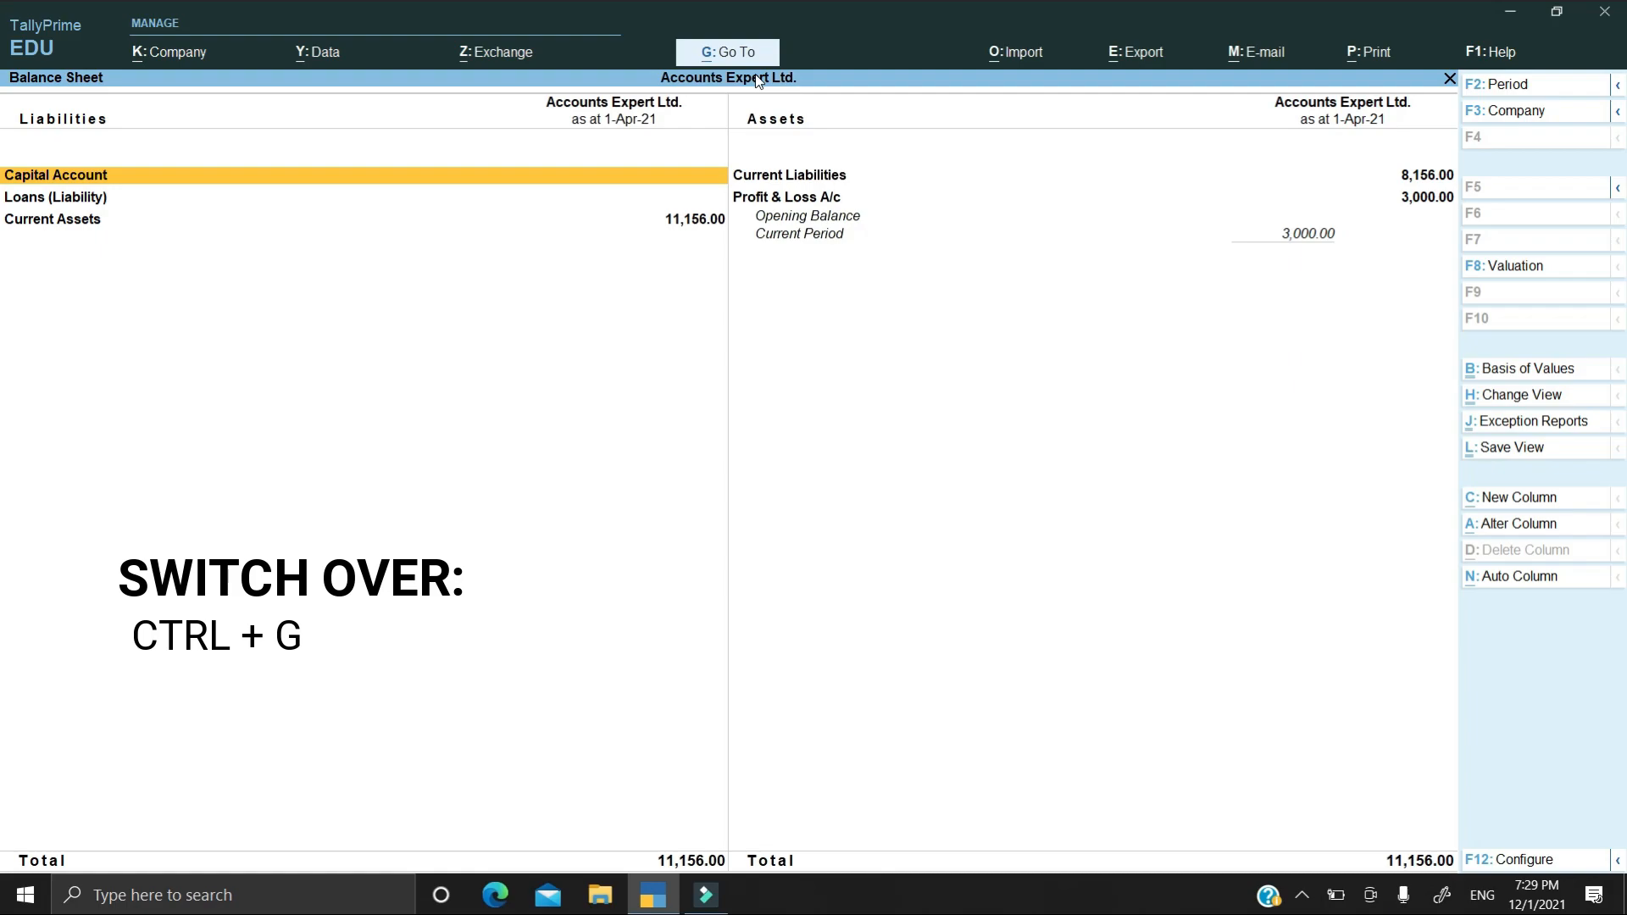
Step: Use Switch To to change from the Balance Sheet to the Day Book, and close it to return to the Gateway
{"action": "key", "text": "ctrl+g"}
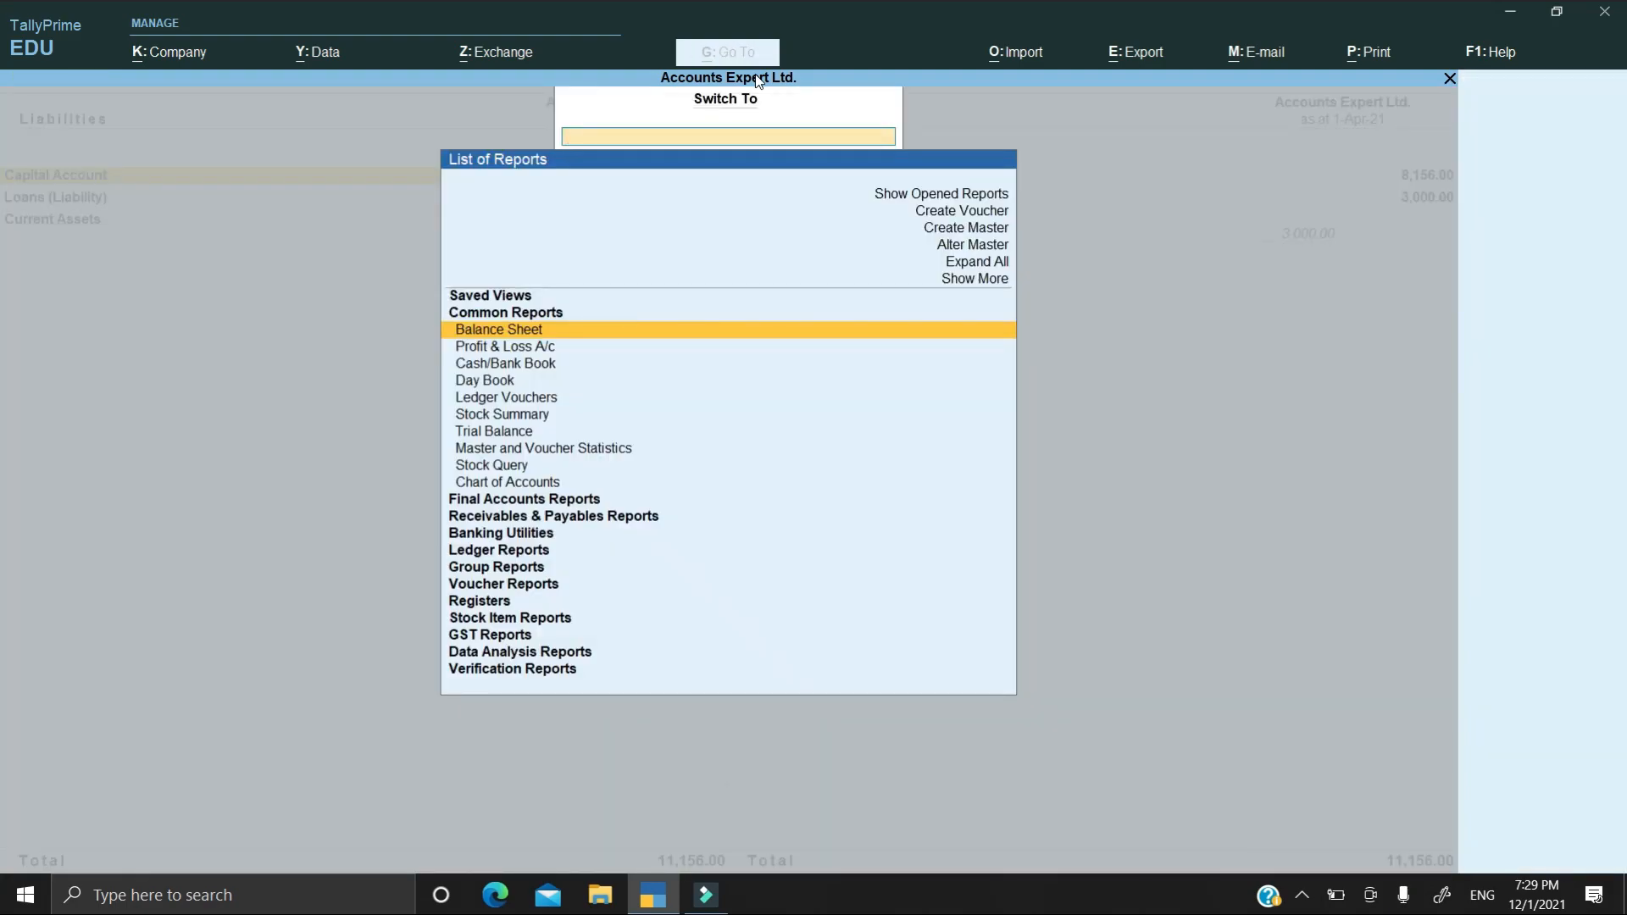
{"action": "key", "text": "Down"}
{"action": "key", "text": "Down"}
{"action": "key", "text": "Down"}
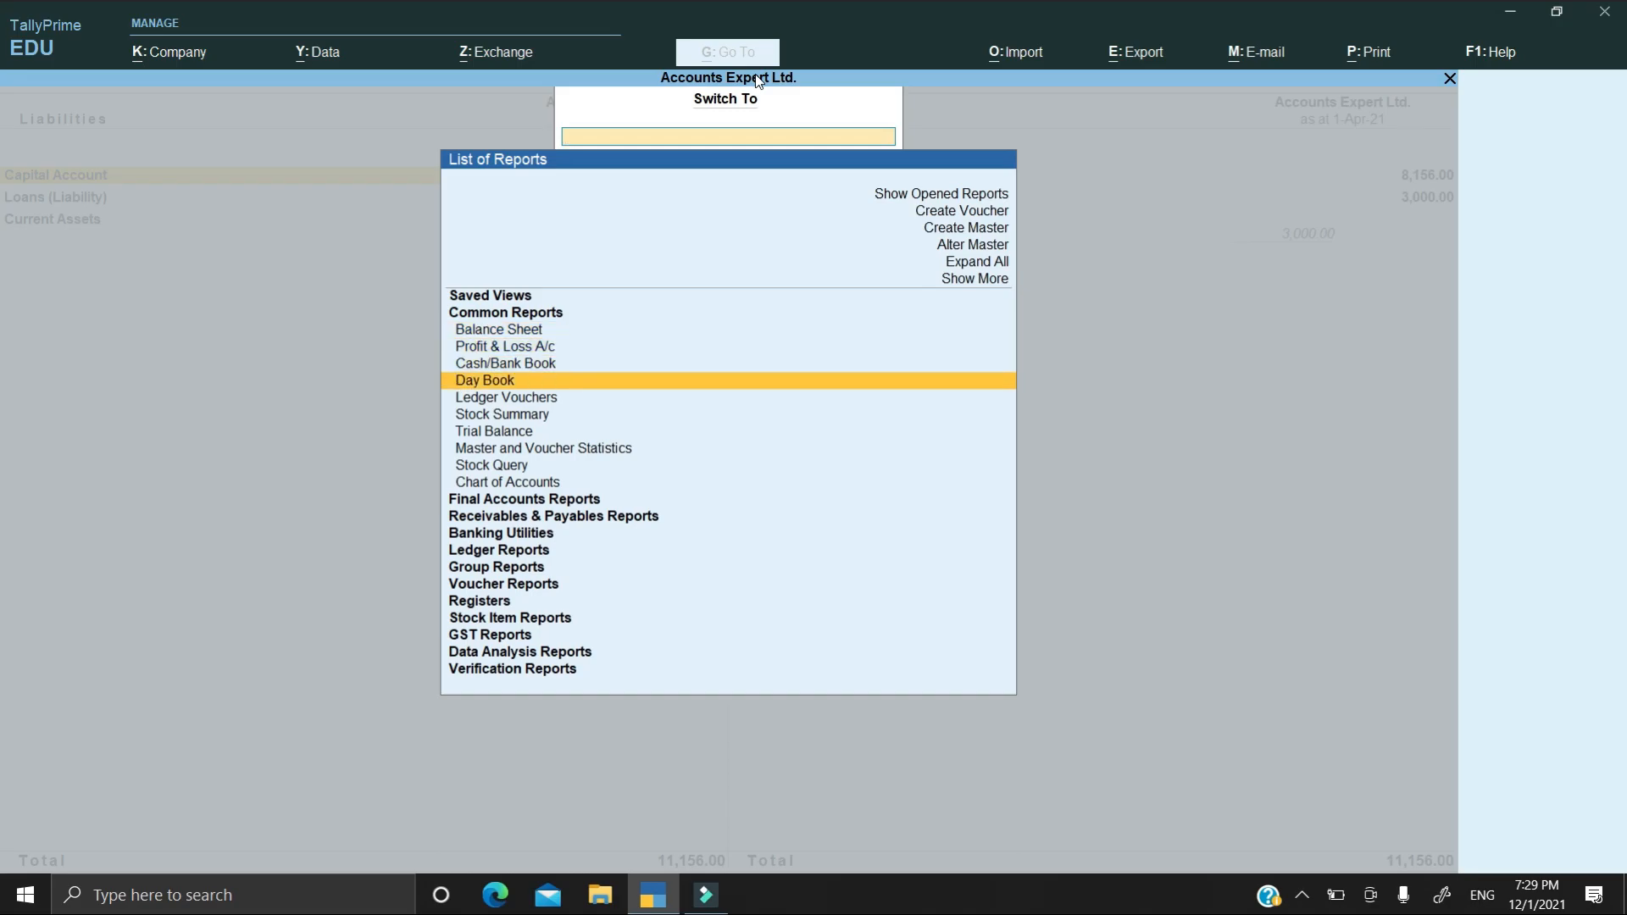
{"action": "key", "text": "Return"}
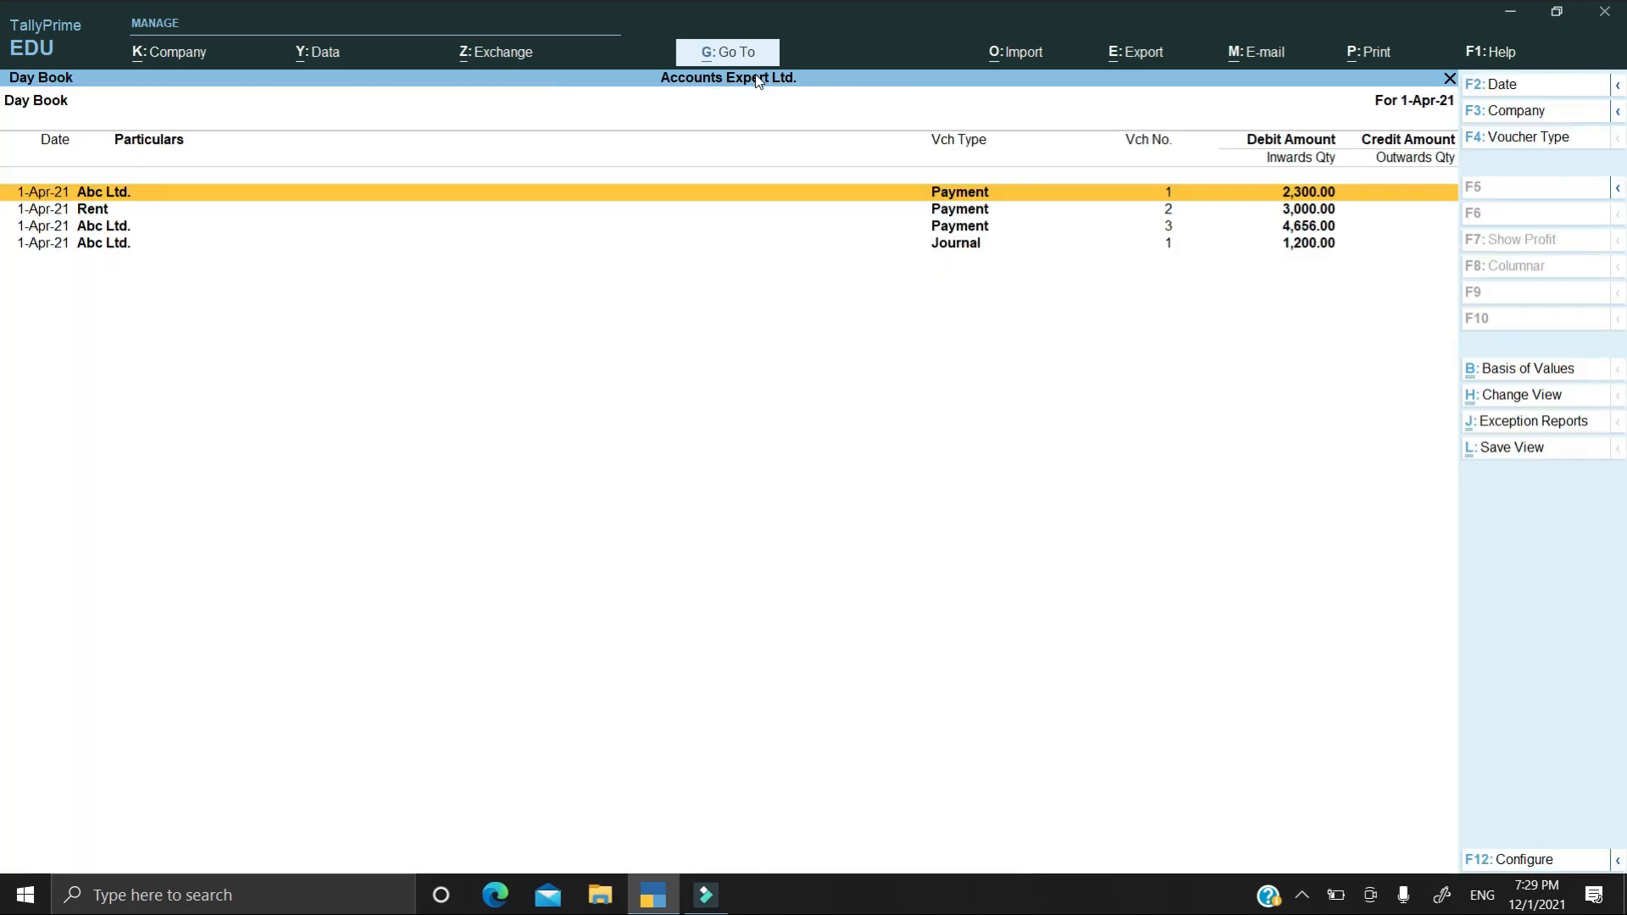
{"action": "key", "text": "Escape"}
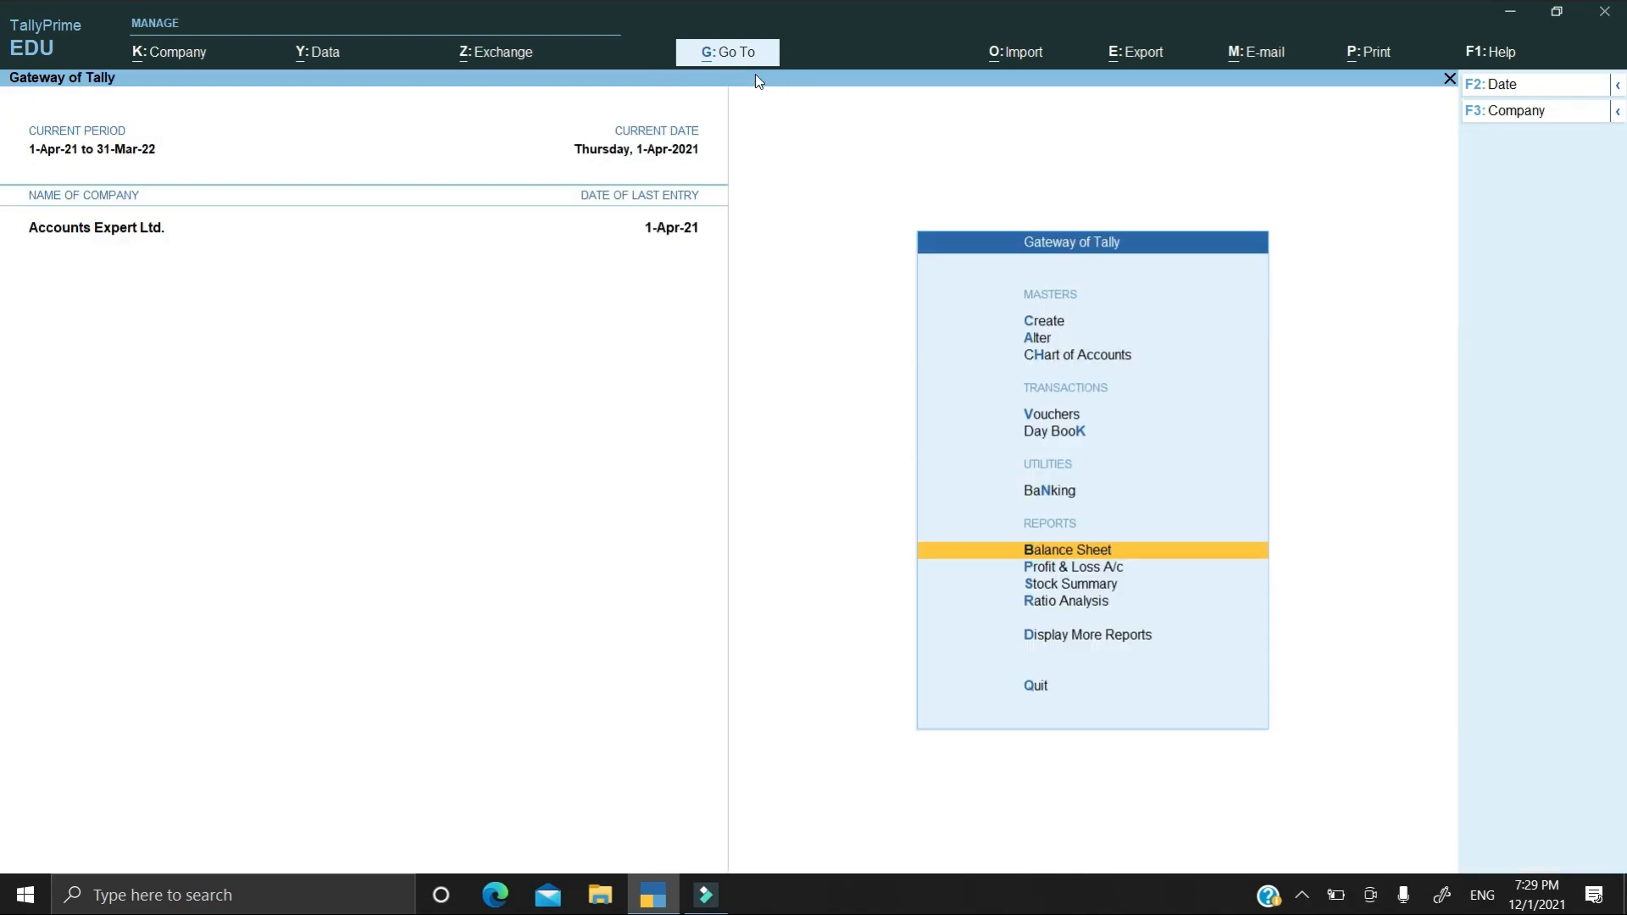